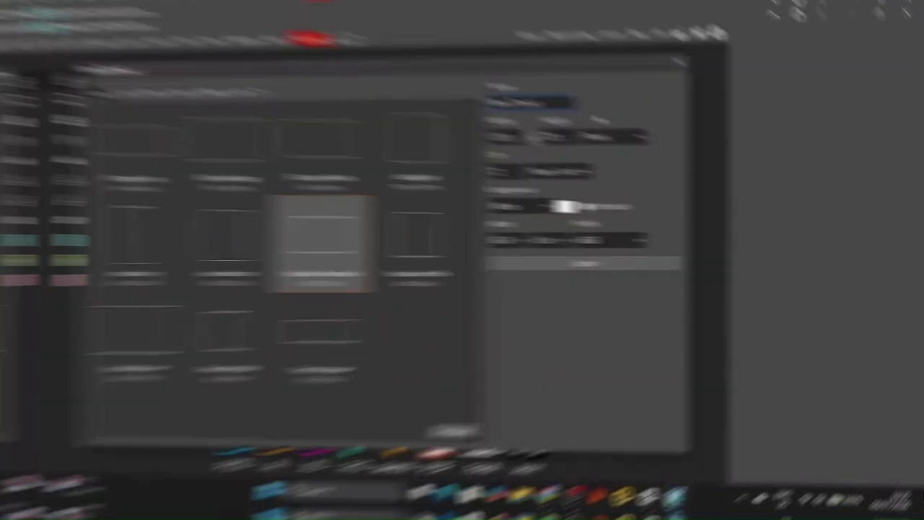
Name the 1280 × 720 px YouTube Thumbnail project "Thumbnail" and create it with a white background.
key("BackSpace")
key("BackSpace")
key("BackSpace")
key("BackSpace")
key("BackSpace")
key("BackSpace")
key("BackSpace")
key("BackSpace")
key("BackSpace")
key("BackSpace")
key("BackSpace")
type("Th")
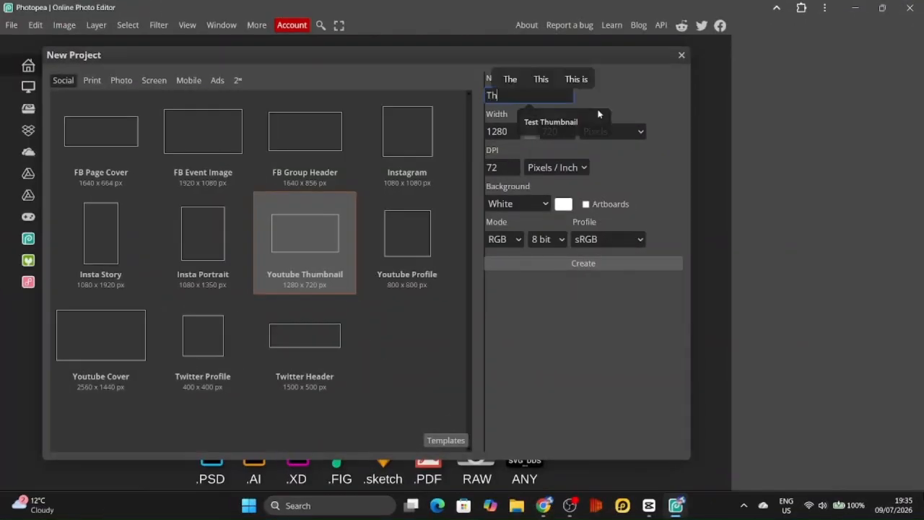
type("umbnail")
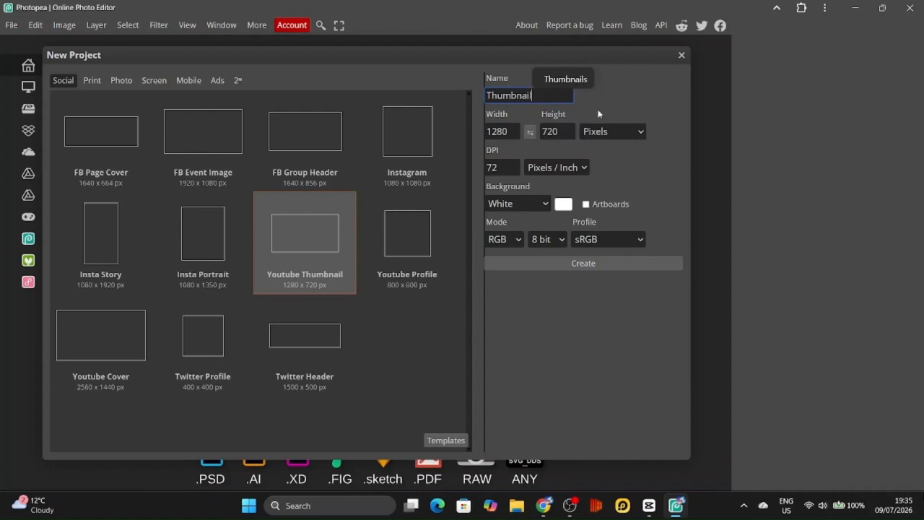
left_click(599, 104)
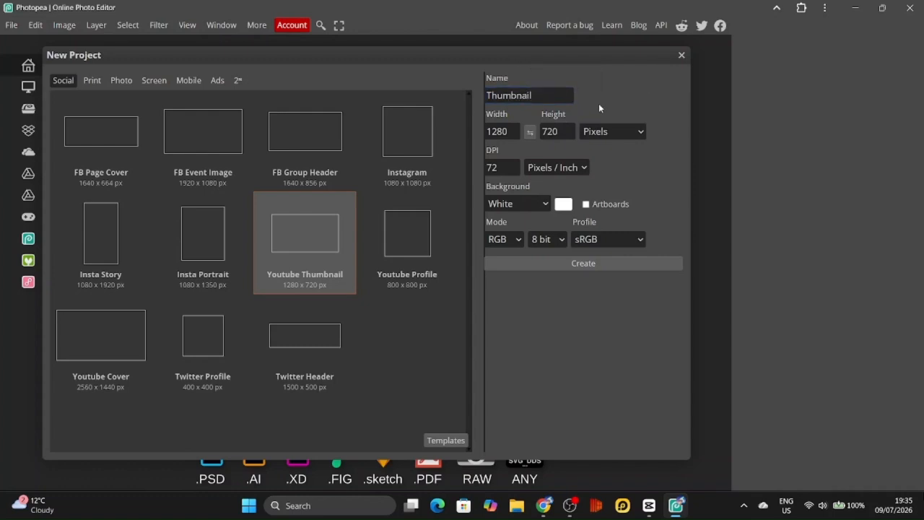
left_click(586, 269)
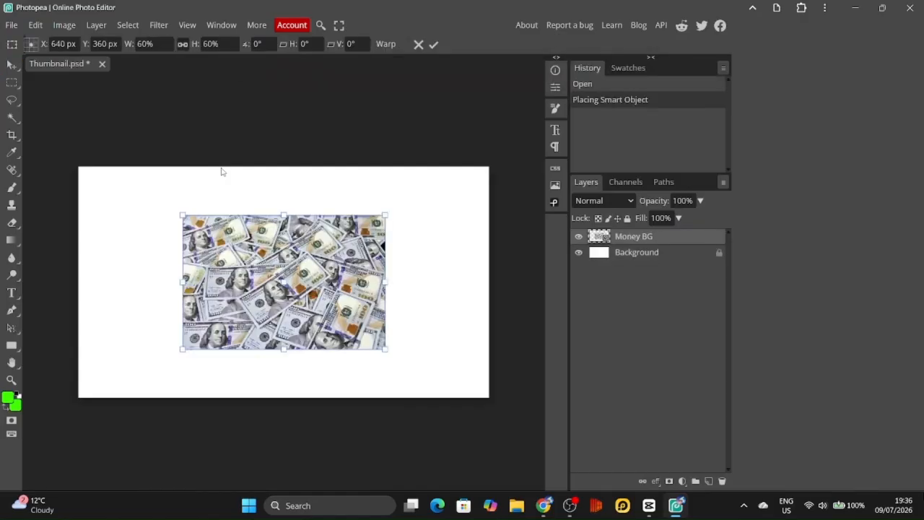
Scale the placed Money BG image proportionally to about 122% so that it covers the whole canvas.
left_click_drag(262, 276, 157, 228)
left_click_drag(281, 300, 427, 397)
left_click_drag(426, 281, 488, 281)
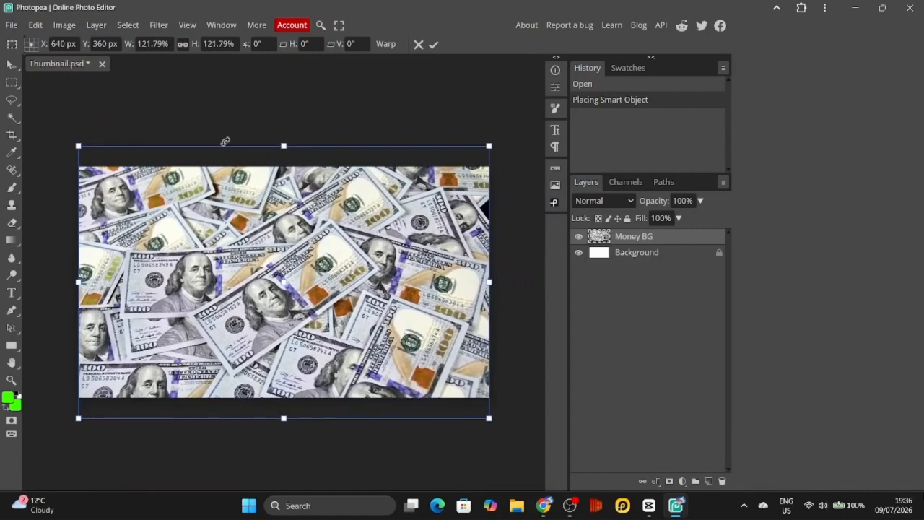
Apply a Gaussian Blur with a radius of 5 to the Money BG layer.
left_click(160, 26)
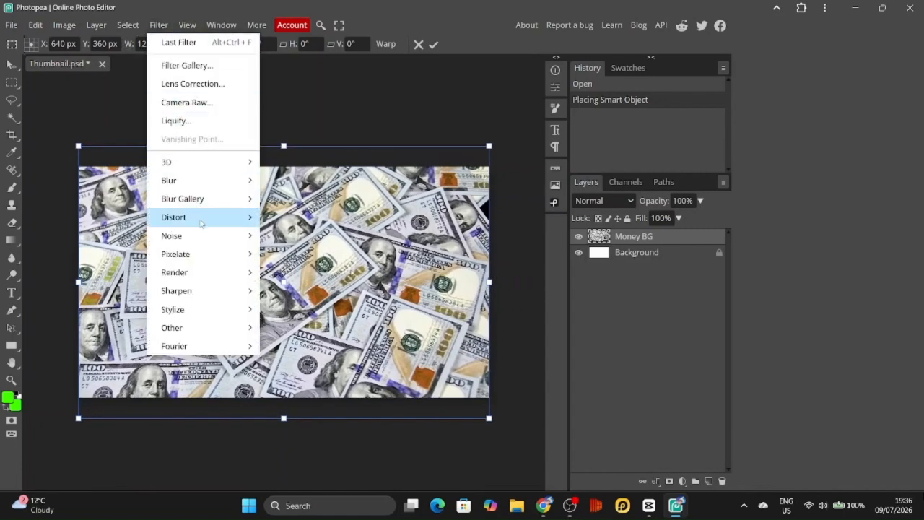
mouse_move(209, 180)
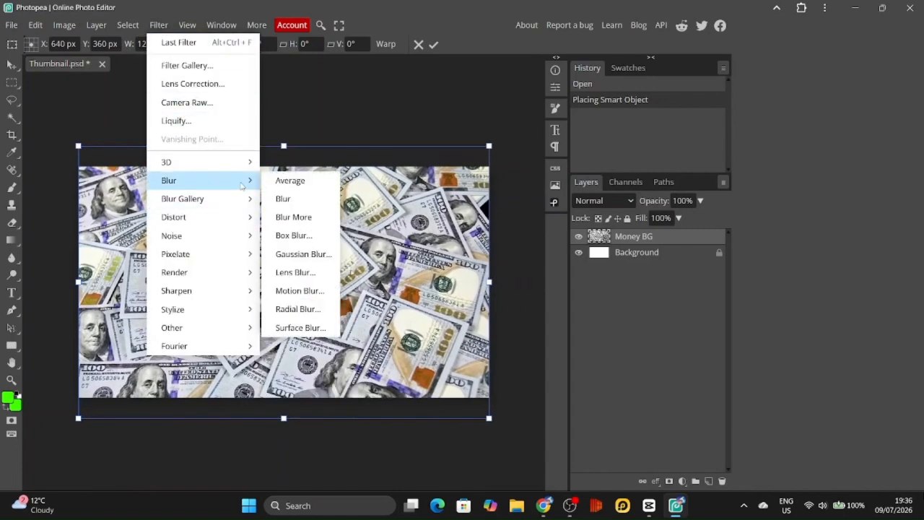
left_click(303, 254)
type("5")
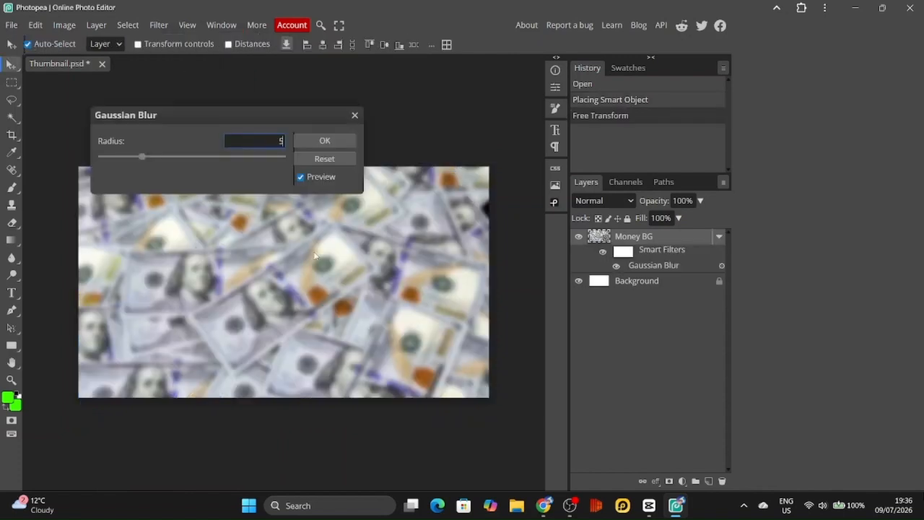
left_click(324, 140)
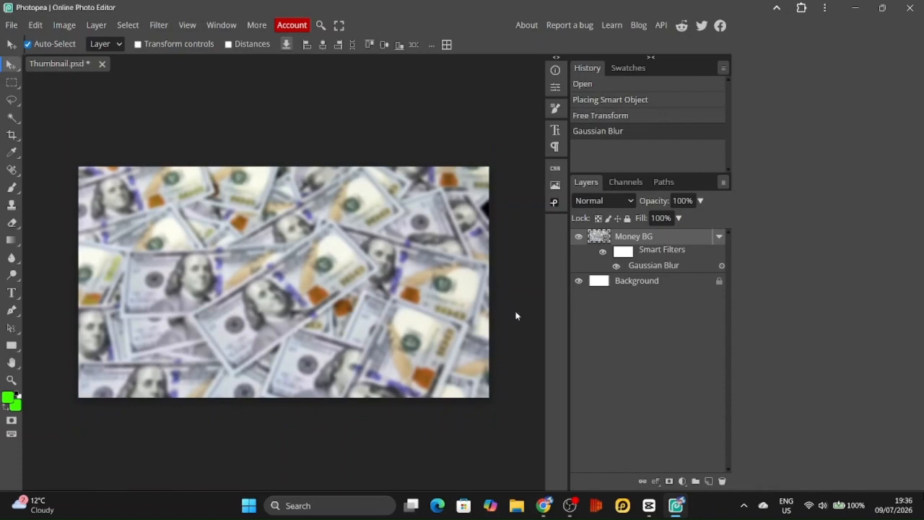
Open and place the Mr. Beast cutout image in the thumbnail above the blurred money background.
left_click(12, 25)
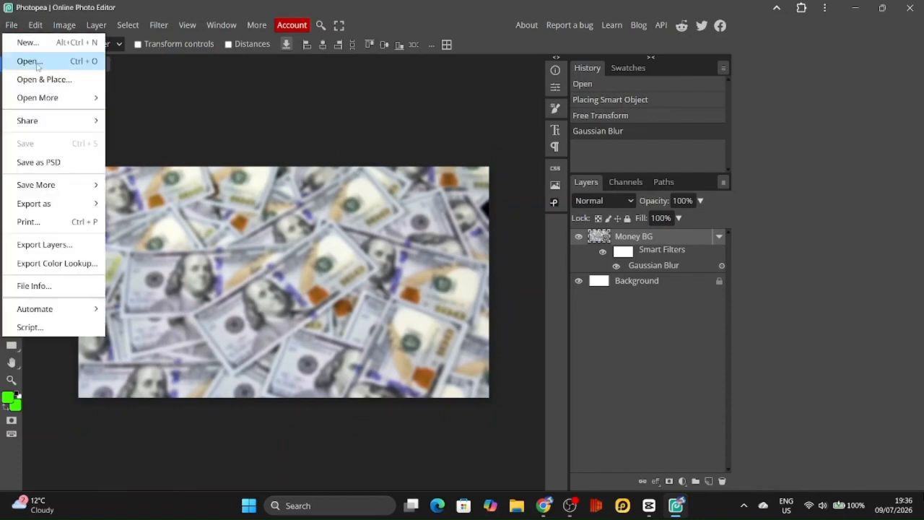
left_click(41, 79)
double_click(149, 176)
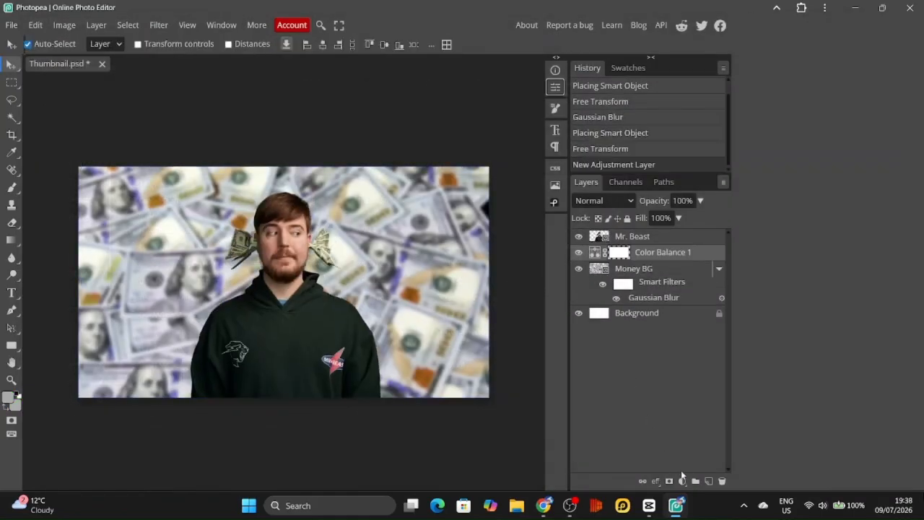
Add another Color Balance adjustment layer below the Mr. Beast layer and set its Cyan - Red value to -3 for Shadows.
left_click(682, 480)
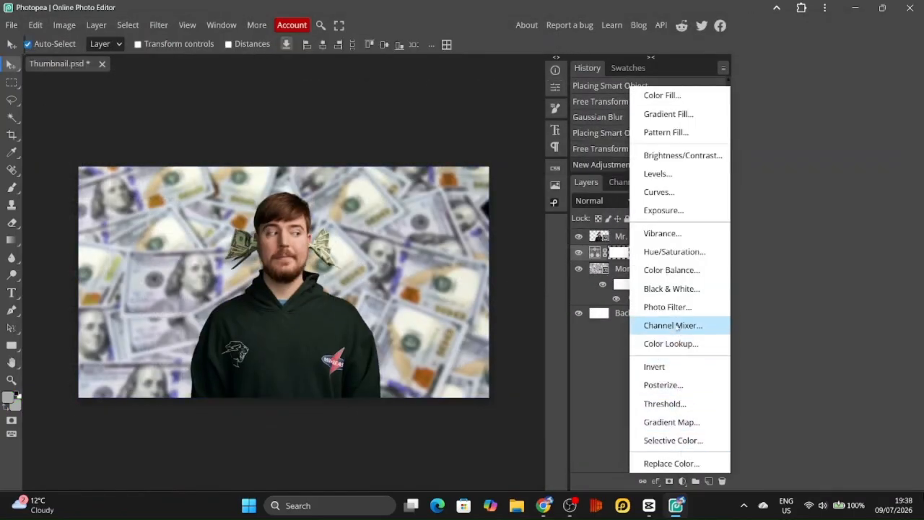
left_click(676, 273)
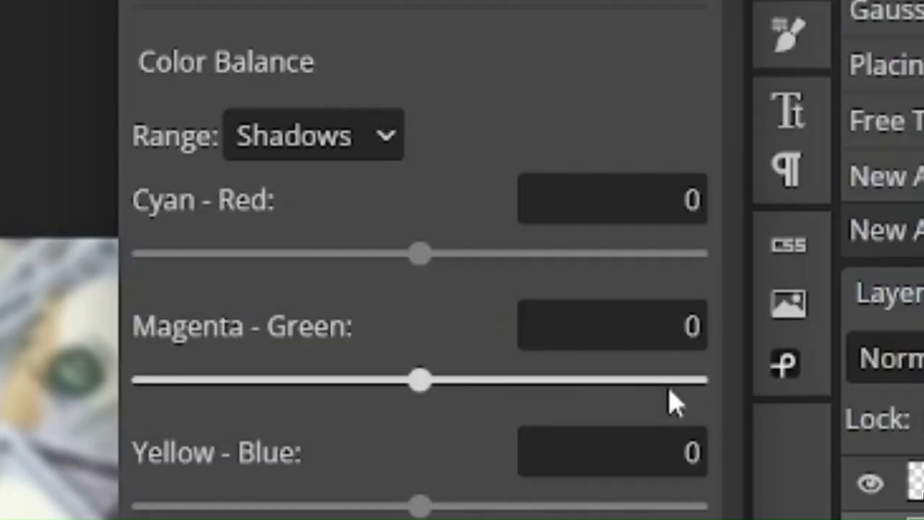
left_click(510, 150)
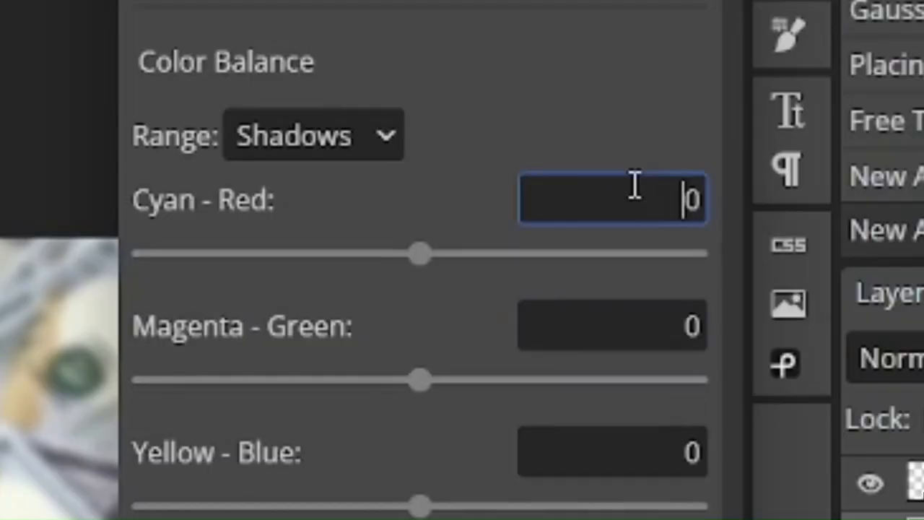
key("ctrl+a")
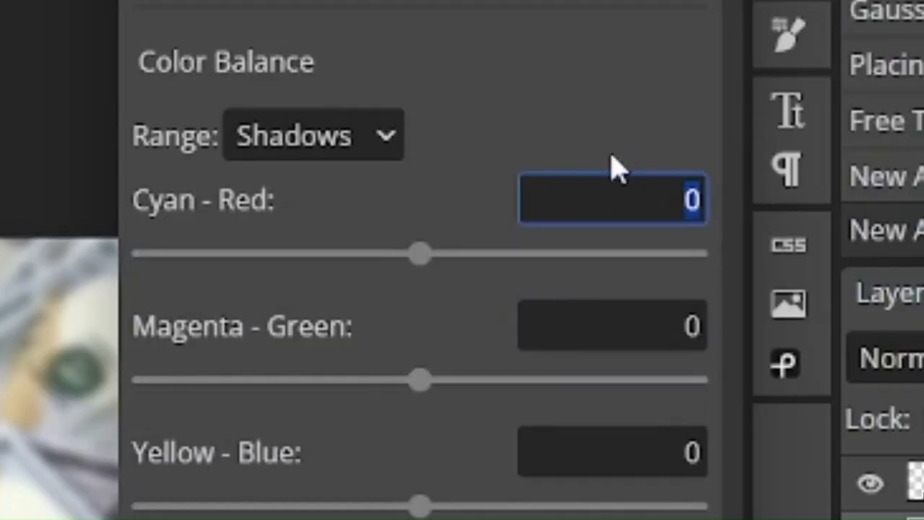
type("-3")
key("Return")
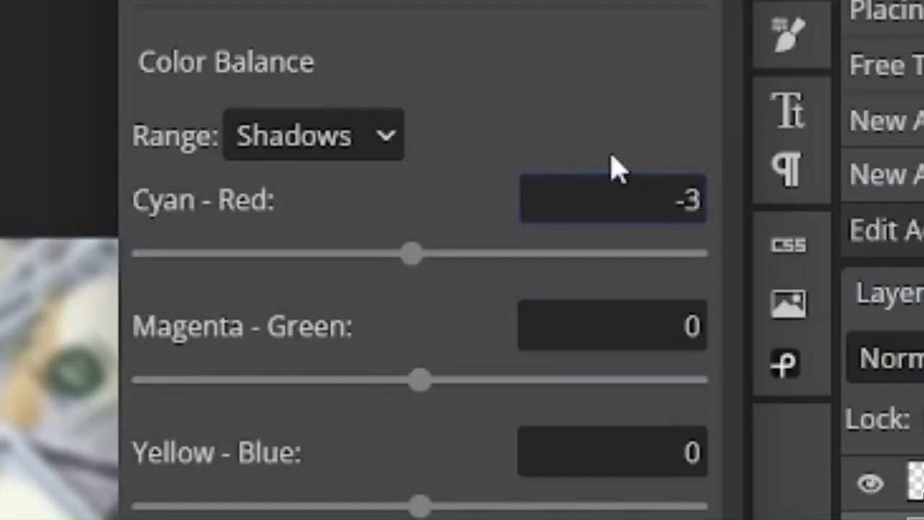
Set the Magenta - Green value of the Shadows range to 100 and clear the Yellow - Blue value.
left_click(605, 319)
type("100")
key("Return")
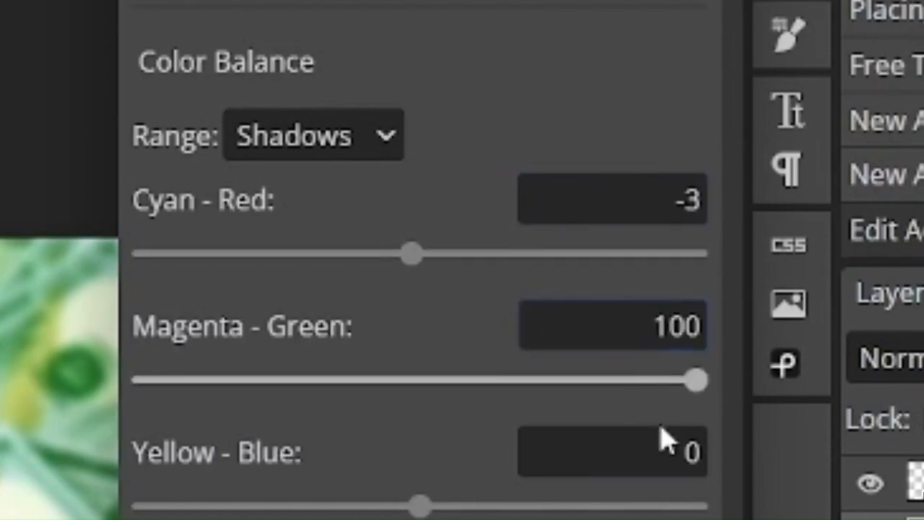
left_click(659, 439)
key("ctrl+a")
key("BackSpace")
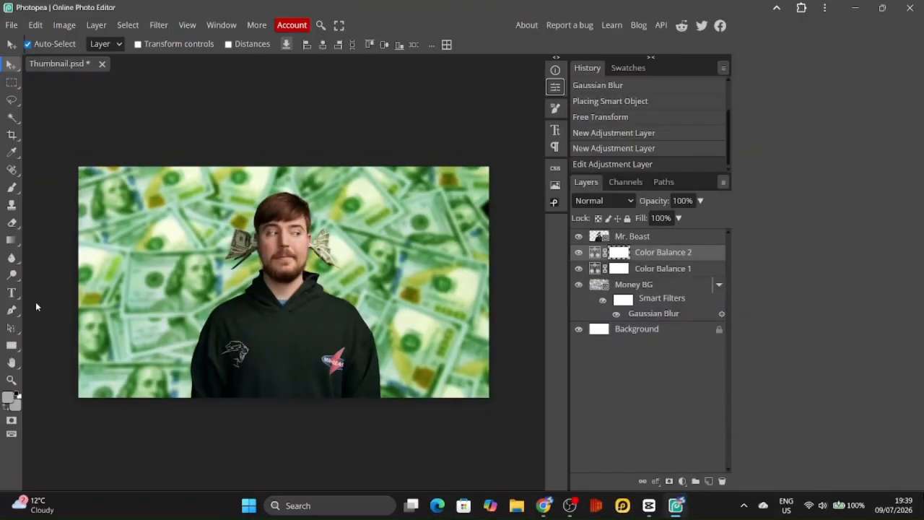
Add the text "MAKE MONEY" in white Anton on a layer behind the man.
left_click(12, 292)
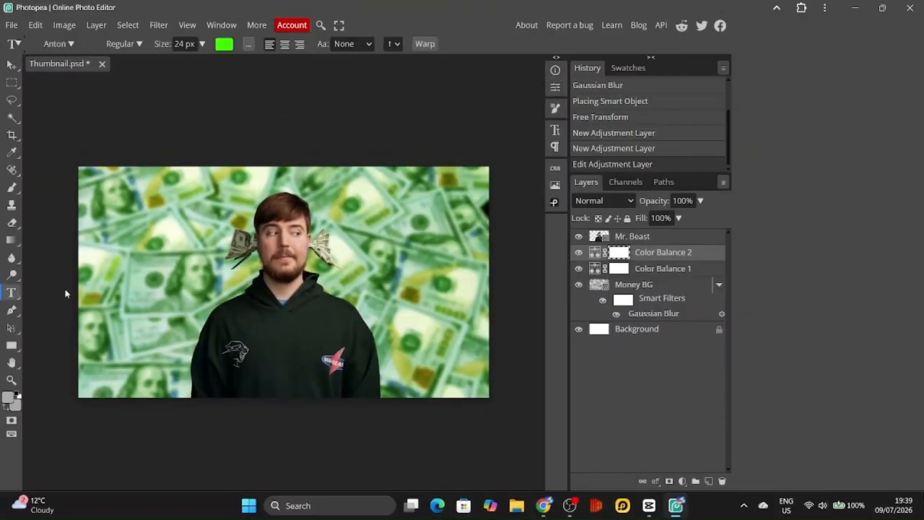
left_click(167, 278)
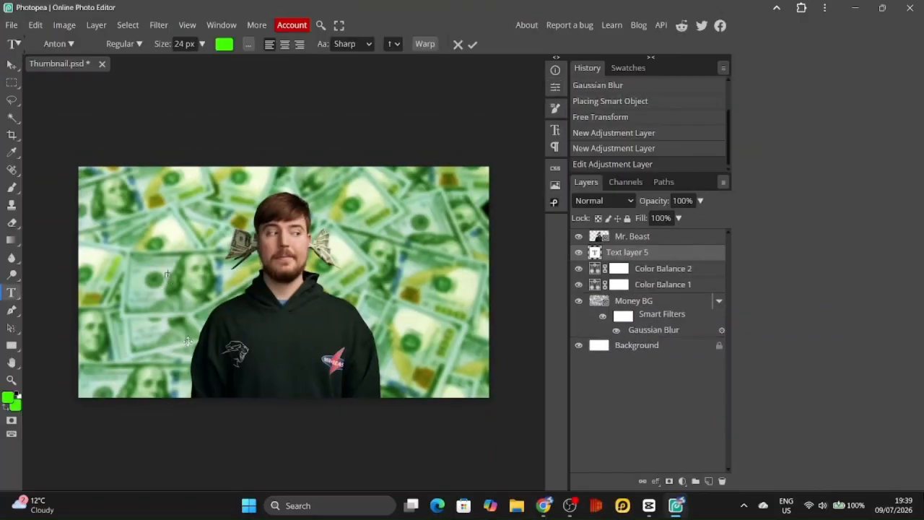
type("MAKE MONEY")
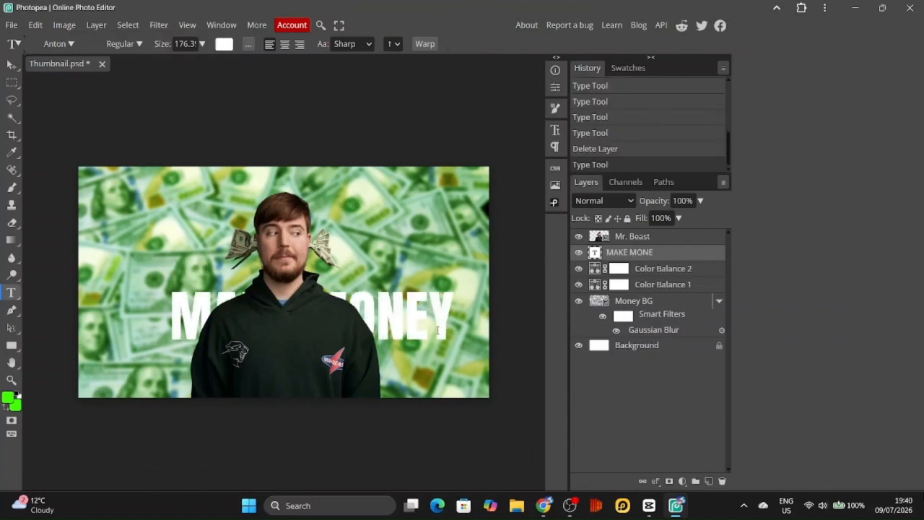
Enlarge the MAKE MONEY text to nearly the full canvas width and center it behind the man at chin height.
key("ctrl+t")
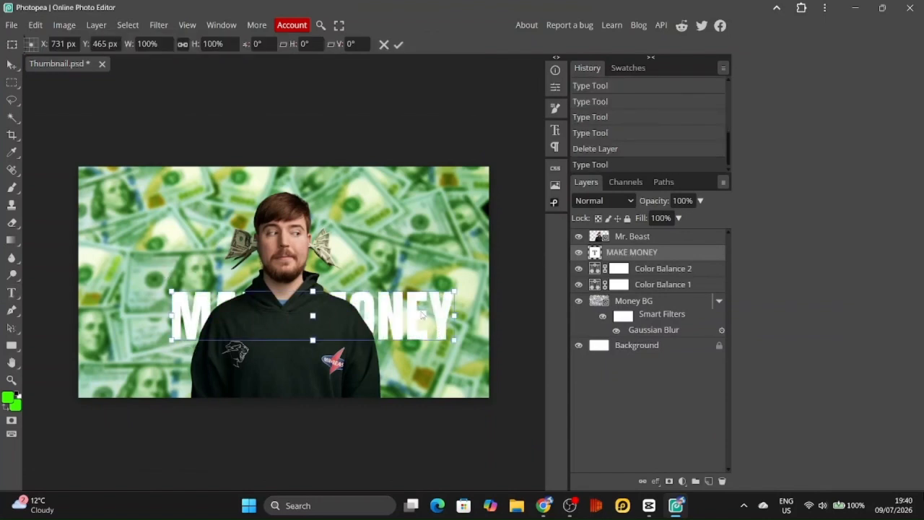
left_click_drag(422, 316, 347, 244)
left_click_drag(381, 270, 480, 308)
left_click_drag(395, 258, 394, 282)
key("Return")
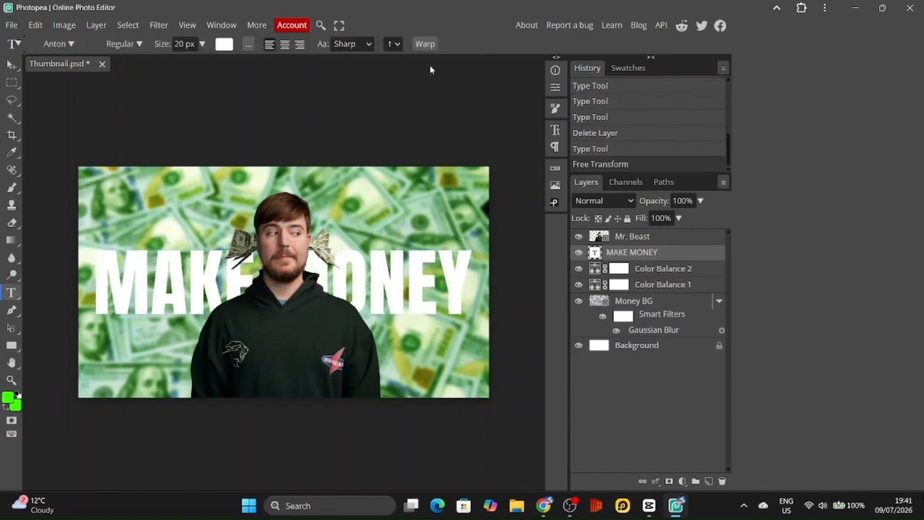
Warp the MAKE MONEY text with a horizontal Arc style and a 15% bend.
left_click(425, 44)
left_click(167, 148)
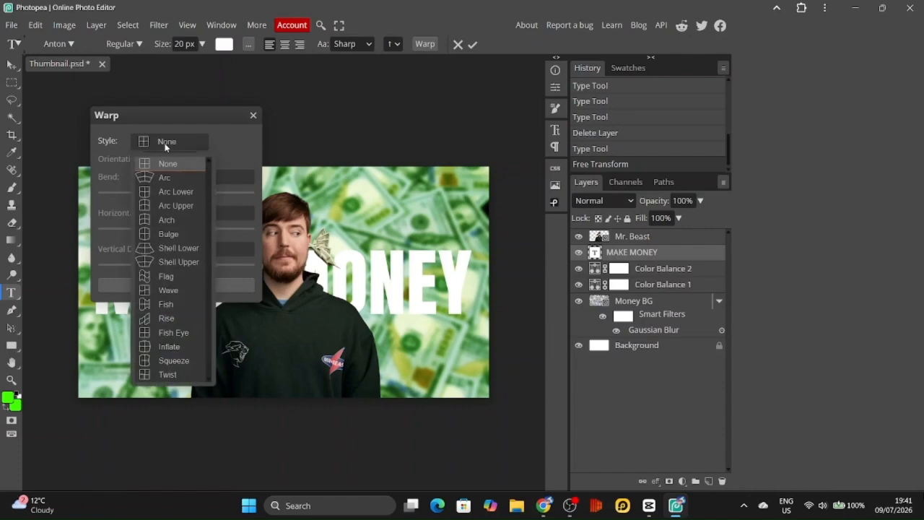
left_click(167, 178)
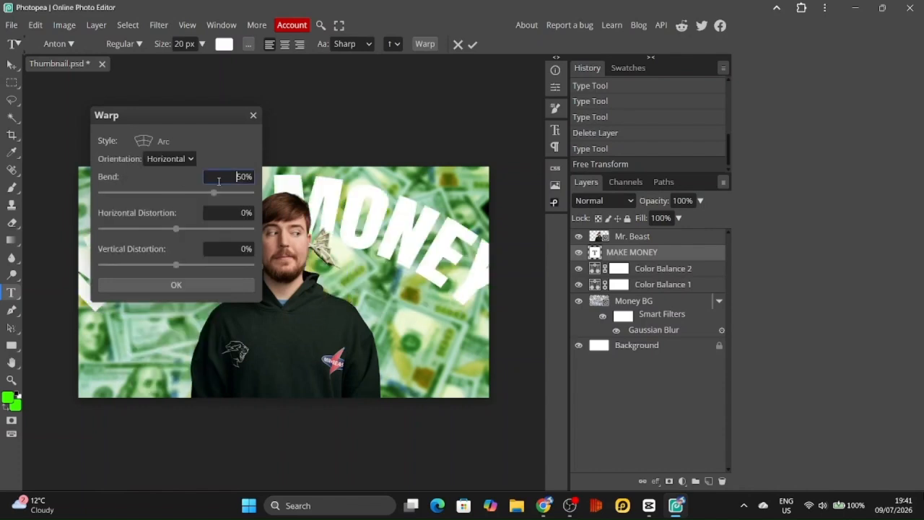
key("ctrl+a")
type("15")
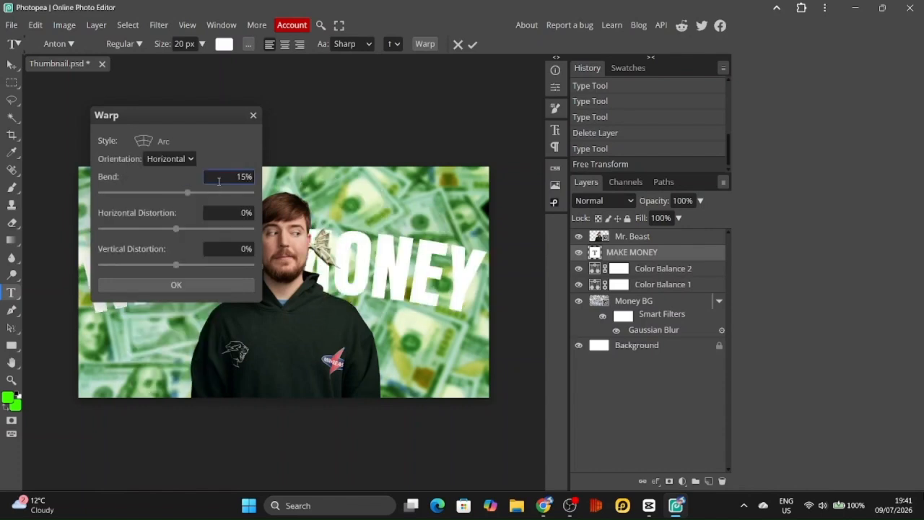
left_click(176, 284)
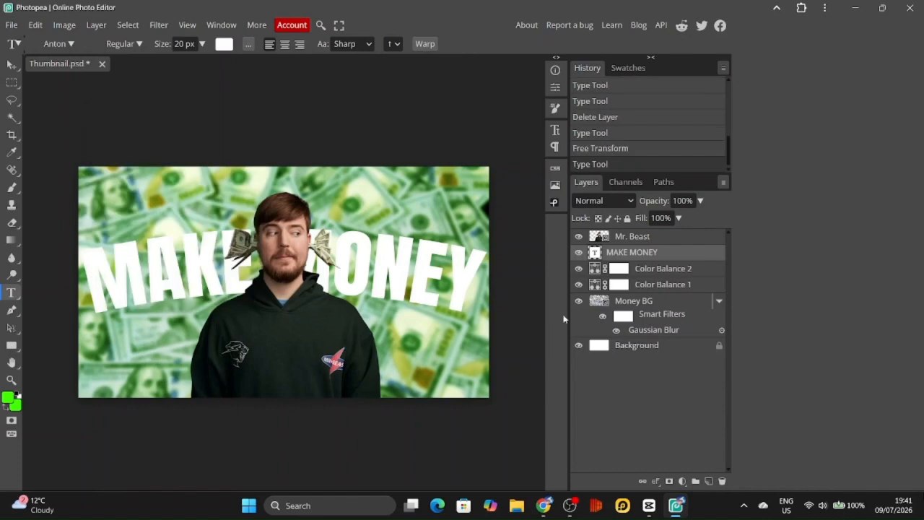
Convert the MAKE MONEY layer to a smart object and apply a Perspective transform that narrows its upper edge.
right_click(642, 254)
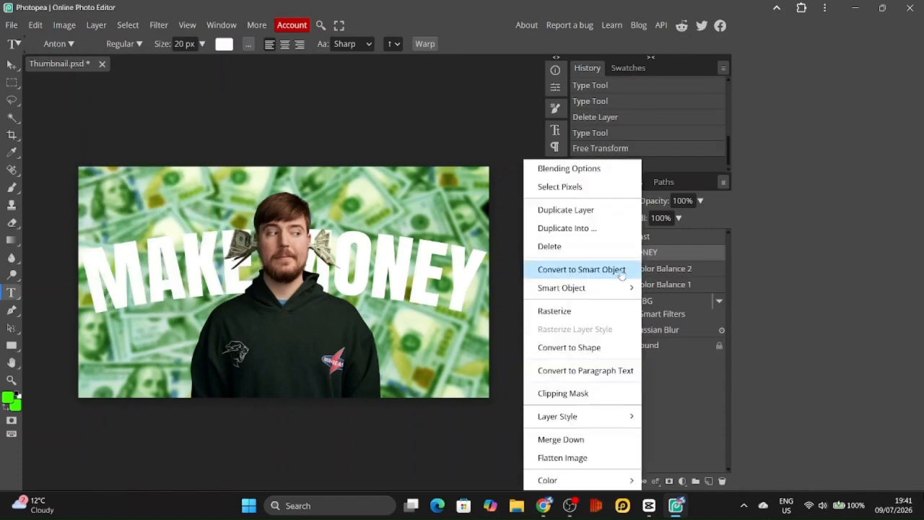
left_click(620, 271)
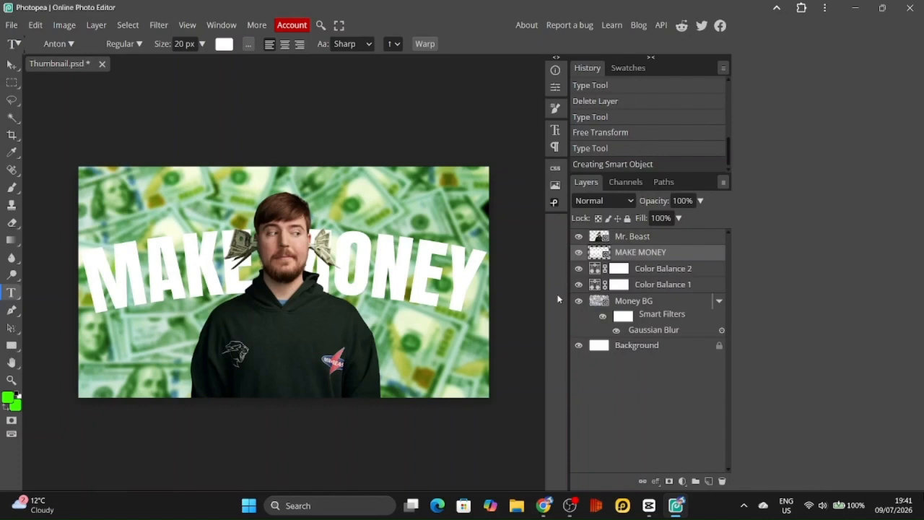
key("ctrl+t")
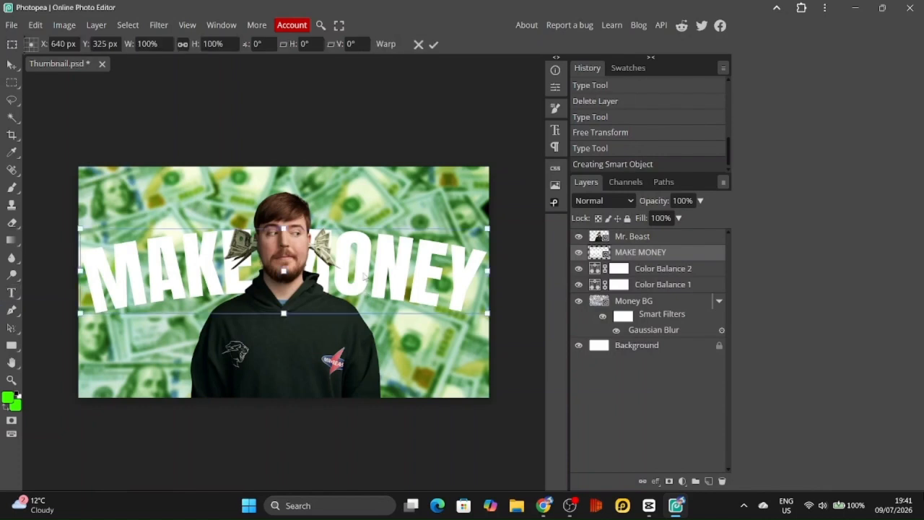
right_click(364, 275)
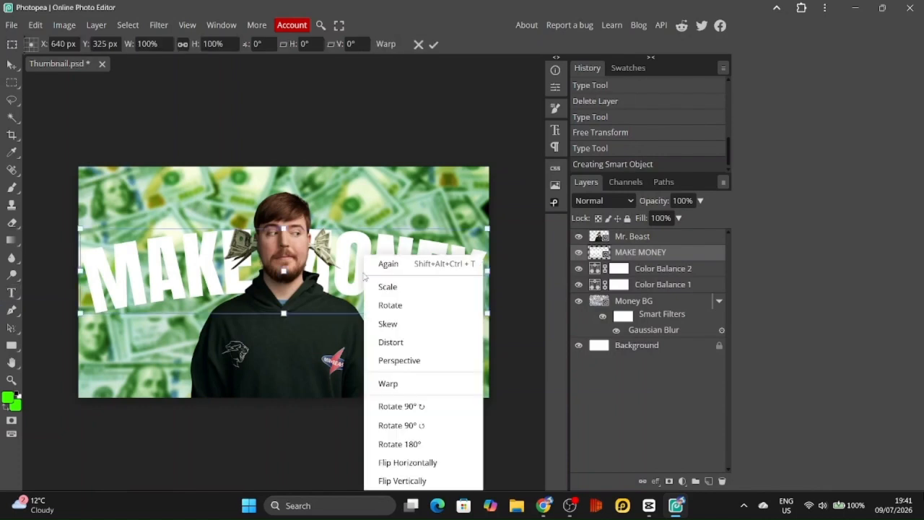
left_click(407, 358)
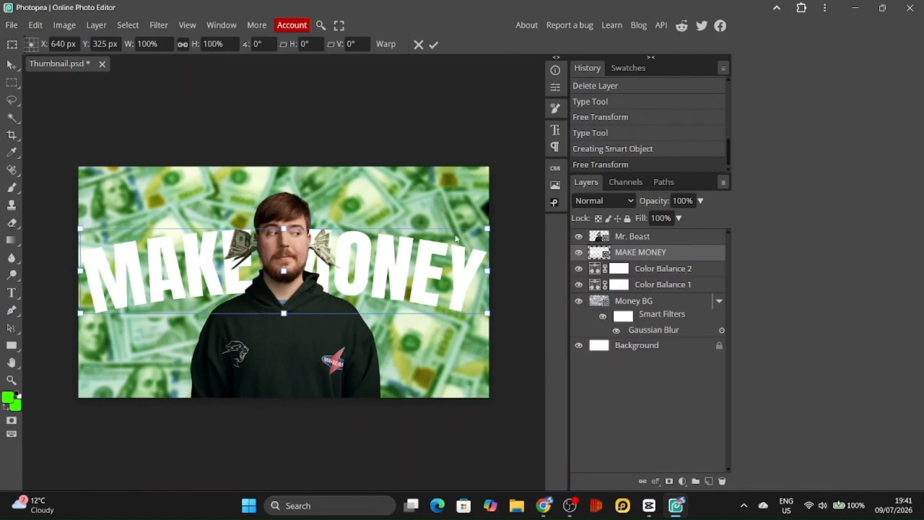
left_click_drag(486, 227, 467, 220)
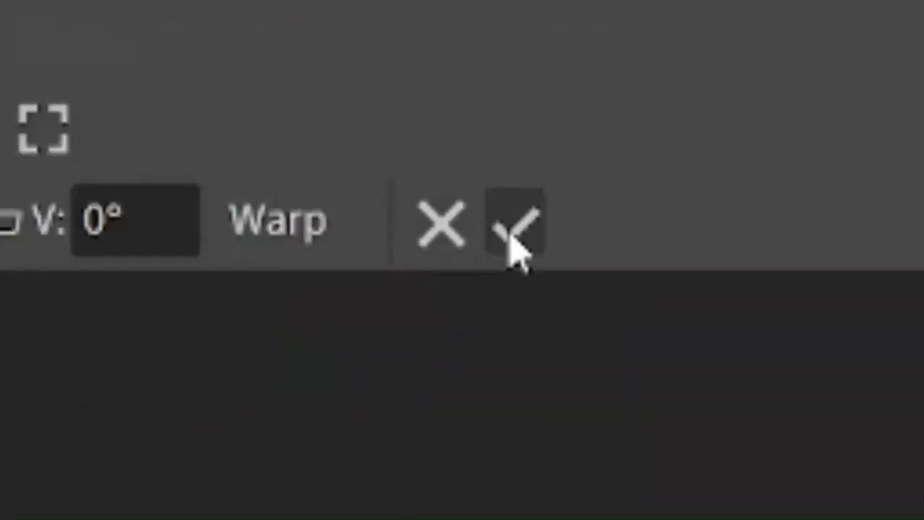
left_click(431, 46)
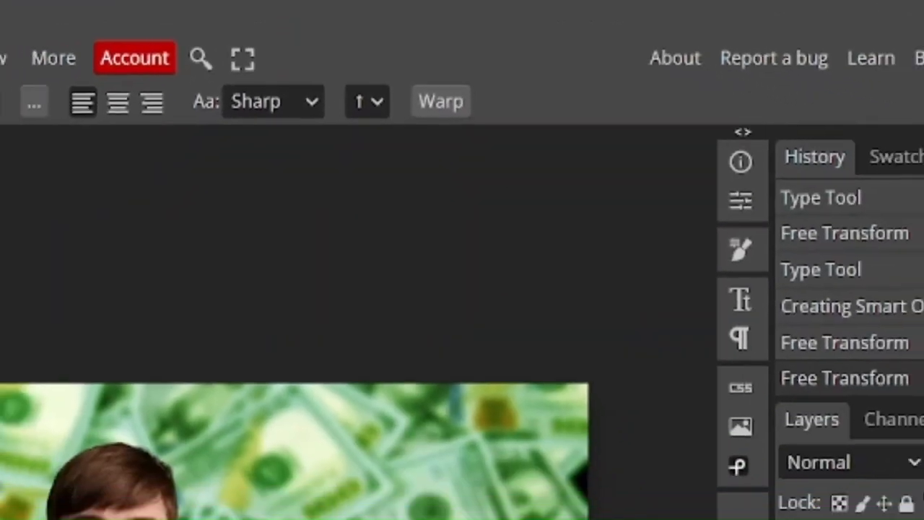
left_click(390, 390)
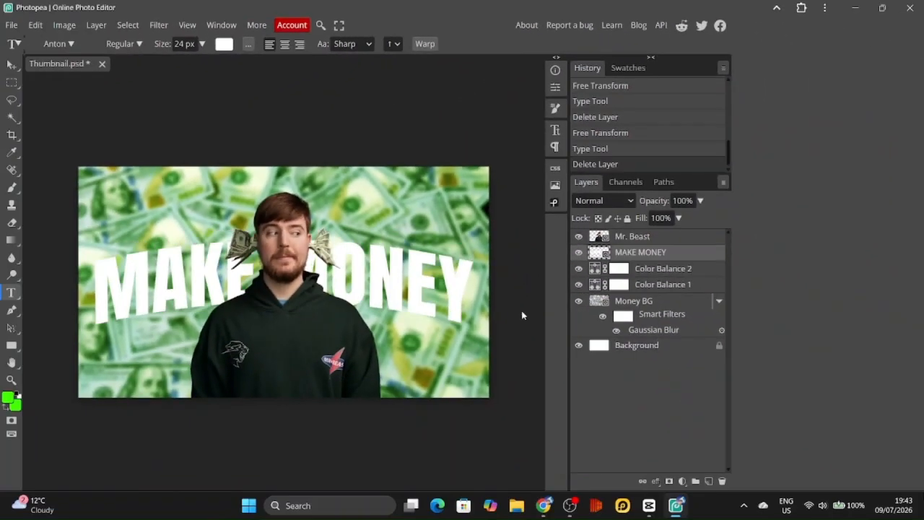
Add a drop shadow to the MAKE MONEY layer with 55% opacity and a 90° angle.
left_click(97, 26)
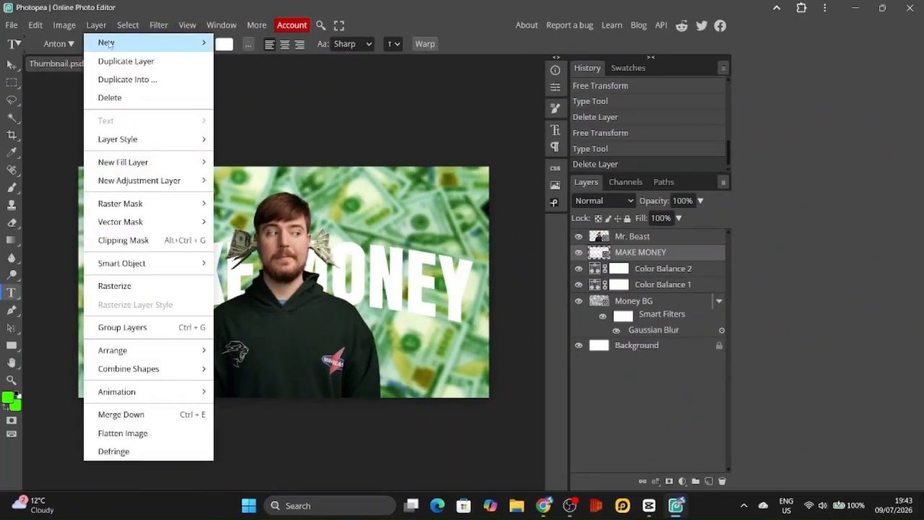
mouse_move(160, 139)
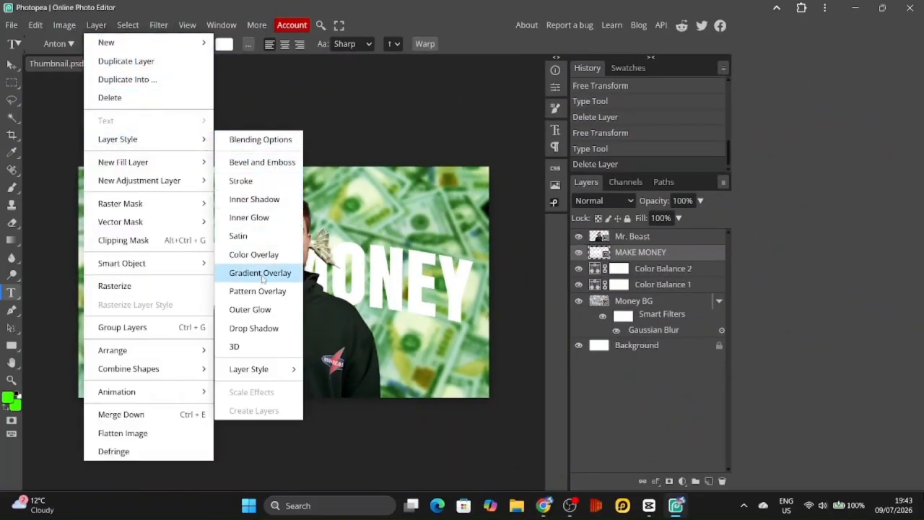
left_click(254, 328)
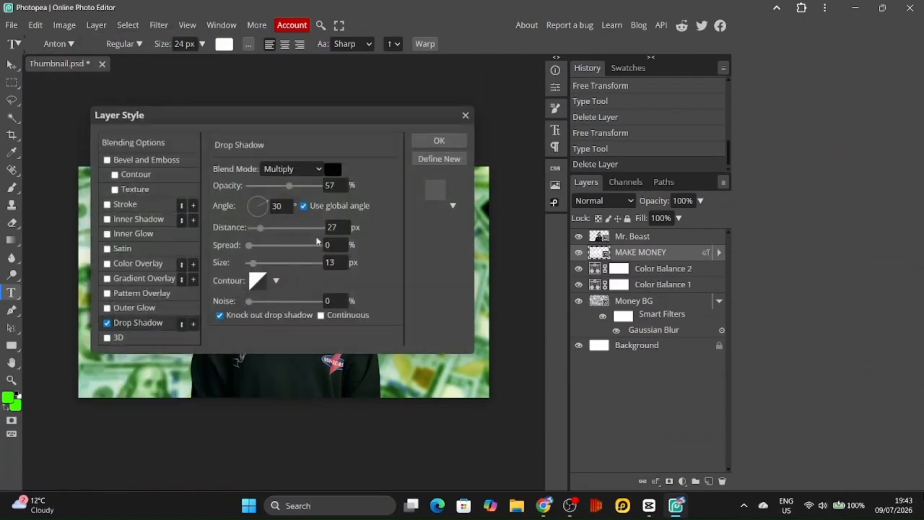
scroll(334, 185, "down", 2)
double_click(284, 203)
type("90")
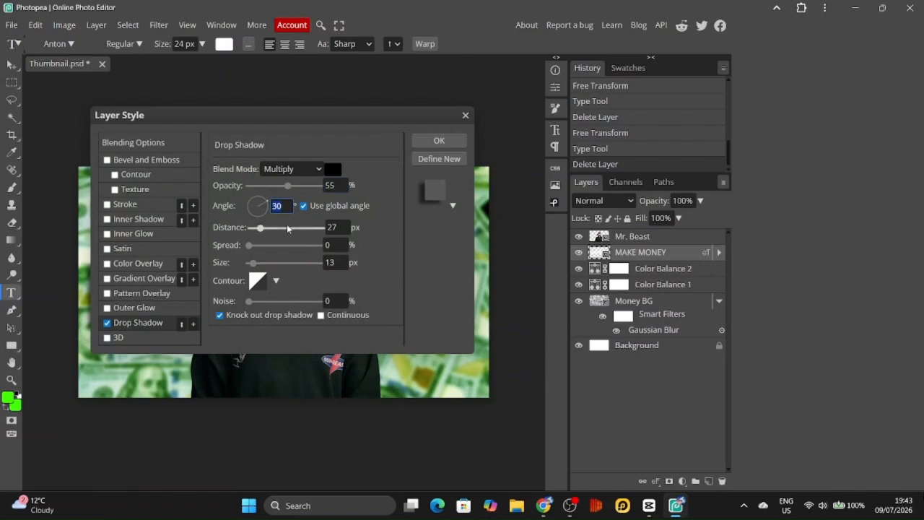
left_click(438, 142)
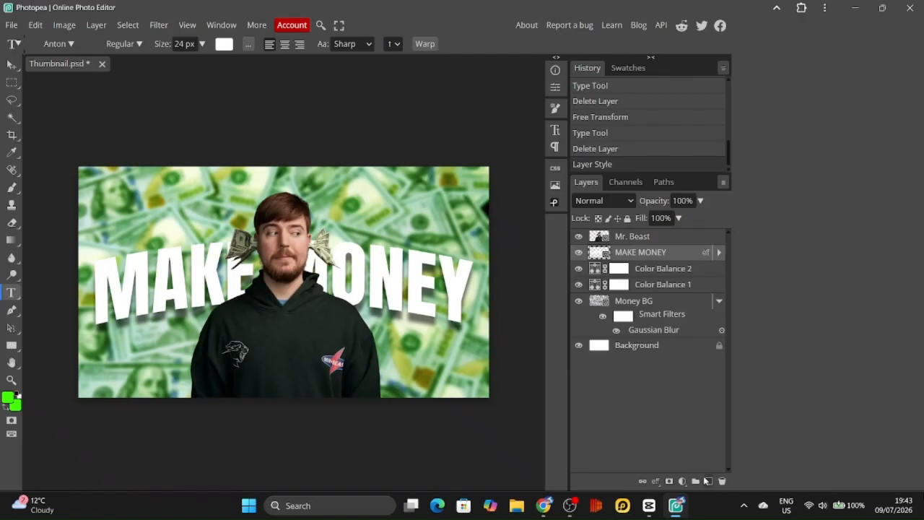
Create a new layer above the man and paint large soft bright-green brush strokes around the canvas edges.
left_click(708, 480)
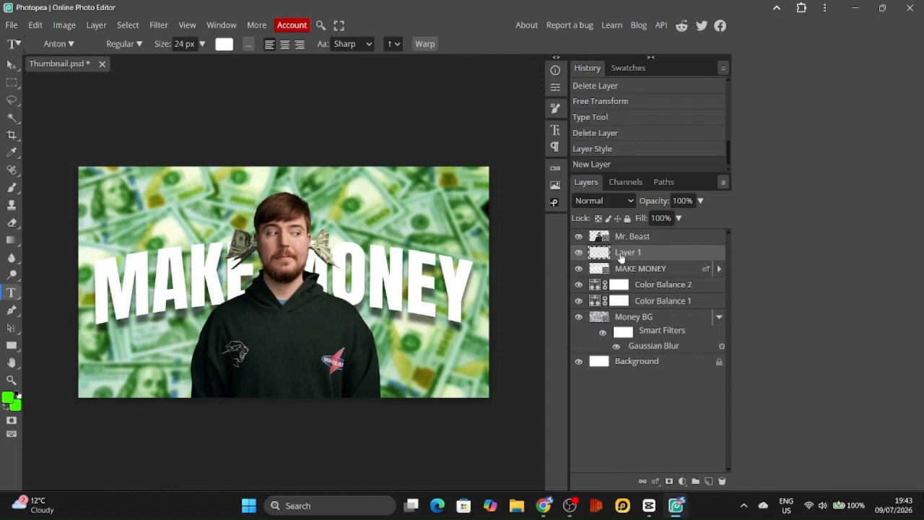
left_click_drag(621, 257, 620, 238)
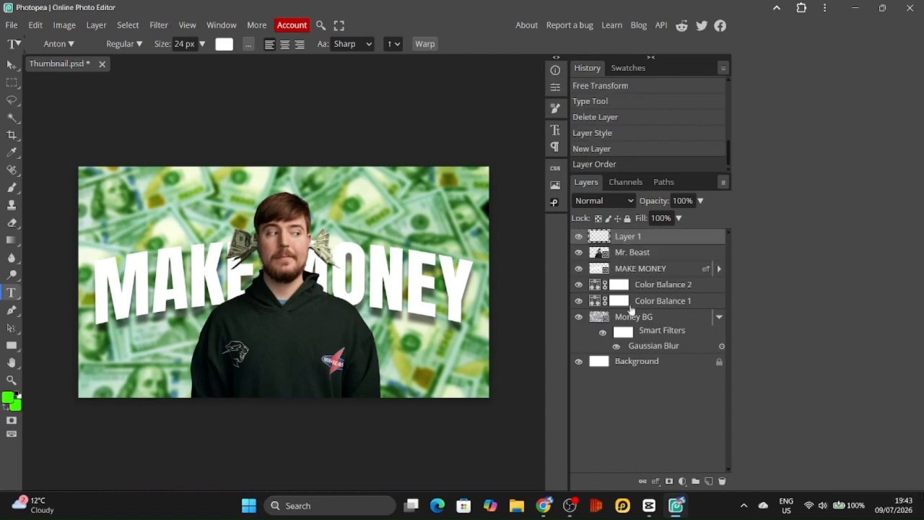
left_click(12, 187)
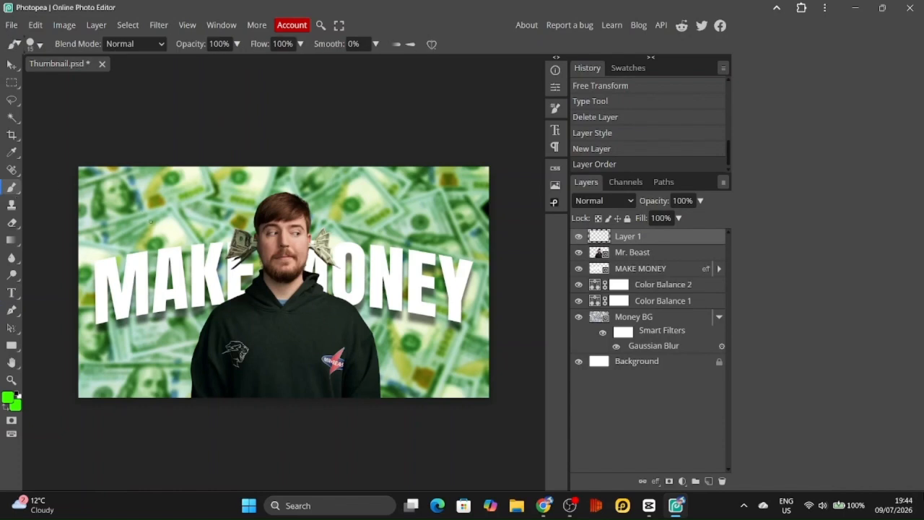
mouse_move(154, 227)
left_mouse_down()
mouse_move(166, 210)
mouse_move(208, 209)
mouse_move(160, 159)
mouse_move(165, 135)
mouse_move(182, 120)
mouse_move(151, 103)
mouse_move(228, 97)
mouse_move(230, 147)
mouse_move(189, 107)
mouse_move(171, 146)
mouse_move(152, 158)
mouse_move(159, 149)
mouse_move(189, 153)
left_mouse_up()
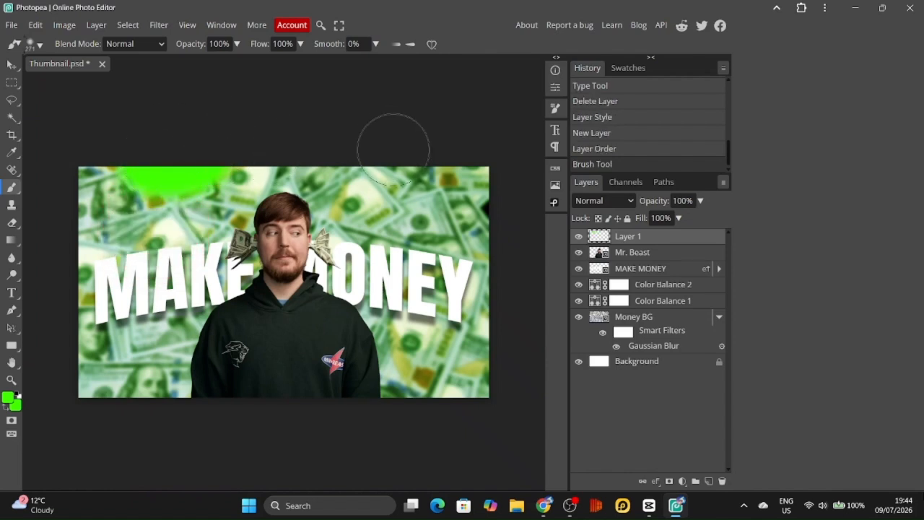
left_click_drag(393, 150, 444, 155)
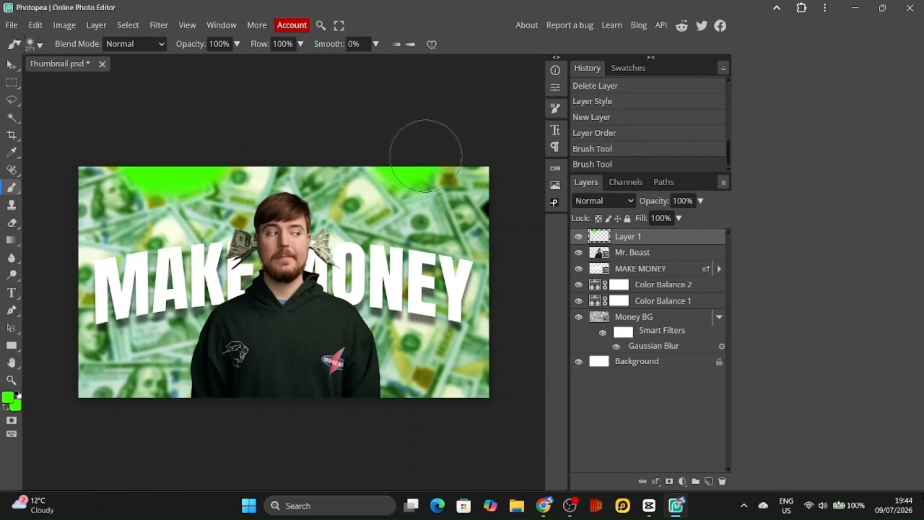
left_click_drag(510, 260, 506, 209)
mouse_move(432, 399)
left_mouse_down()
mouse_move(468, 395)
mouse_move(416, 405)
left_mouse_up()
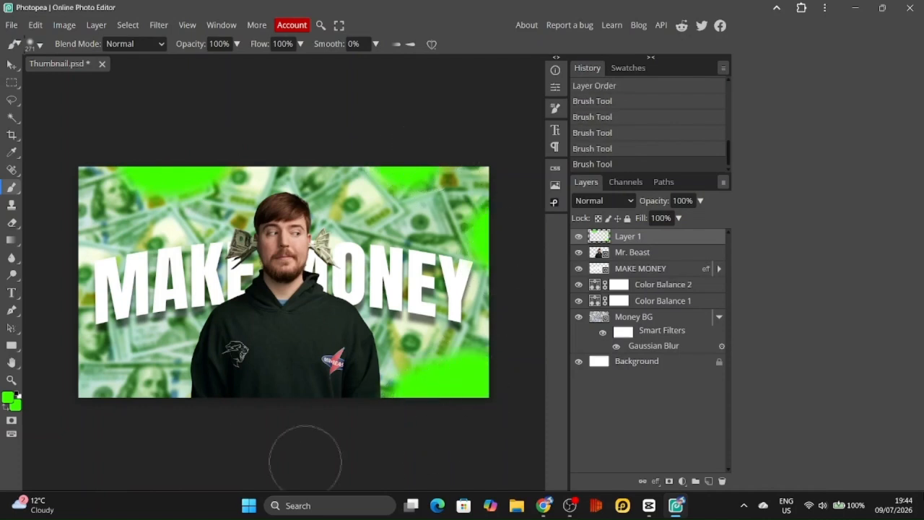
mouse_move(150, 420)
left_mouse_down()
mouse_move(160, 382)
mouse_move(75, 382)
left_mouse_up()
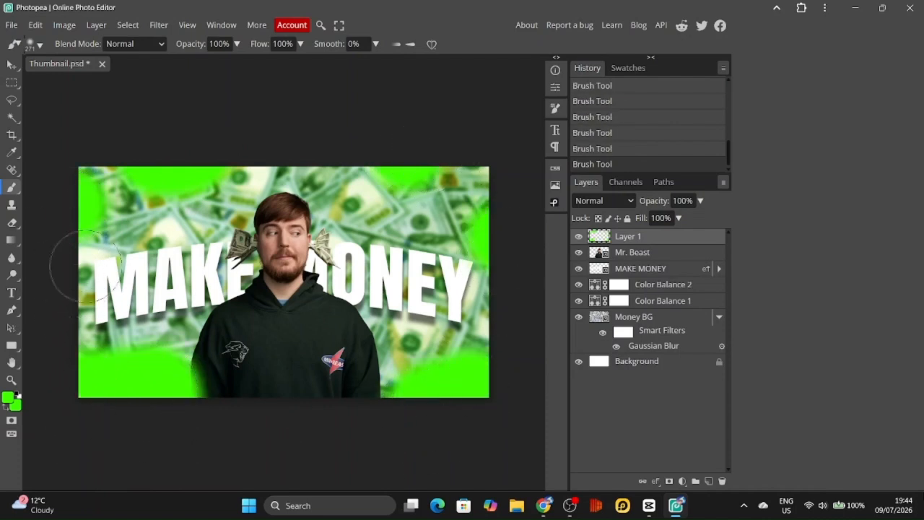
Set the green paint layer's blend mode to Screen and its opacity to 60%.
left_click(616, 202)
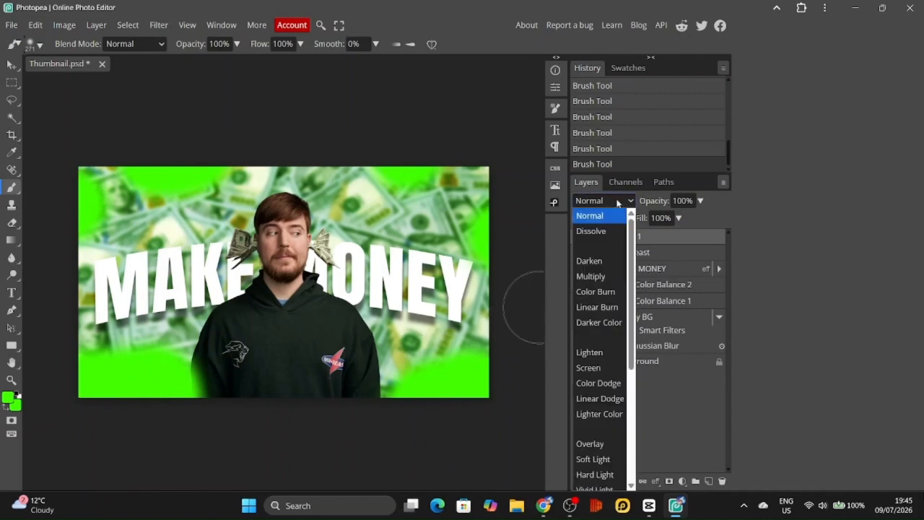
left_click(595, 371)
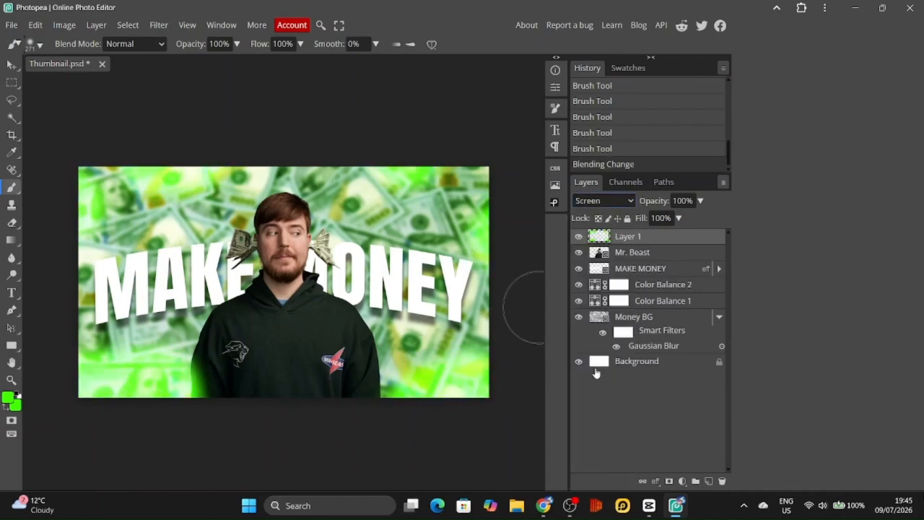
left_click(682, 201)
type("77")
key("Return")
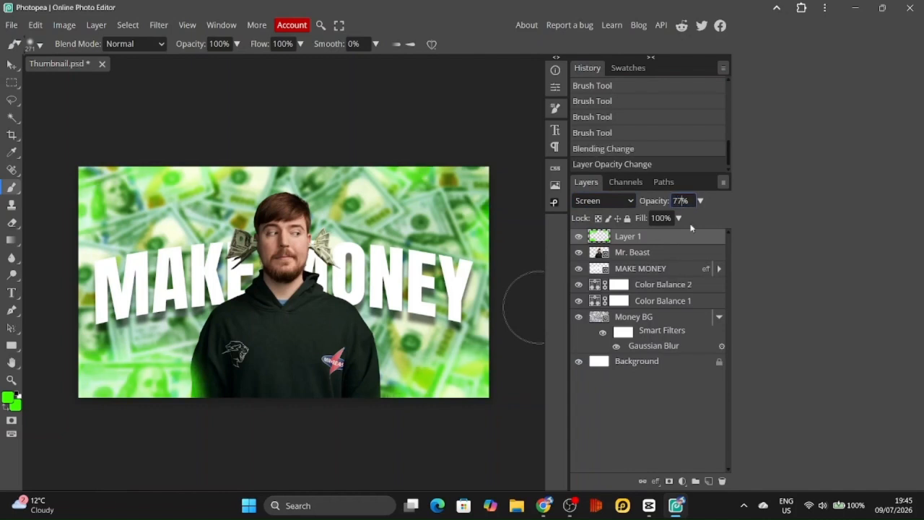
key("v")
key("6")
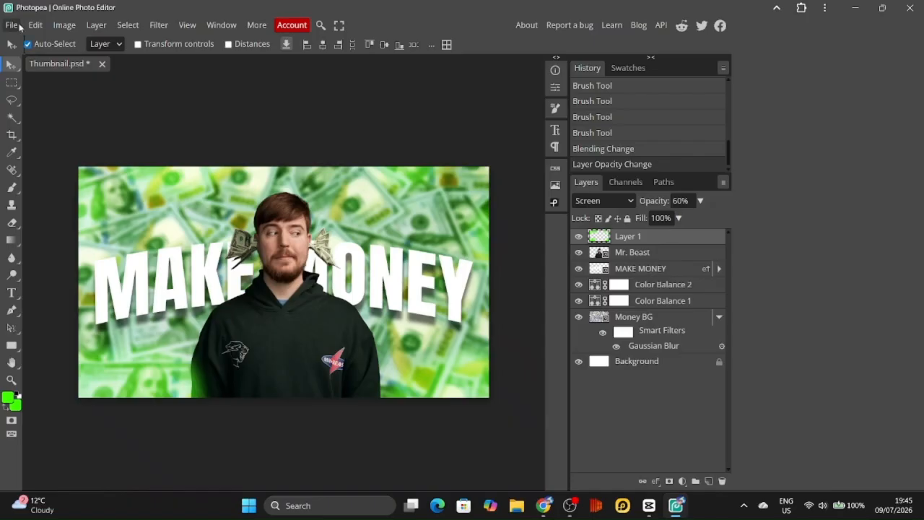
Export the thumbnail as a 1280 × 720 PNG named Thumbnail at 100% quality and save it to disk.
left_click(11, 24)
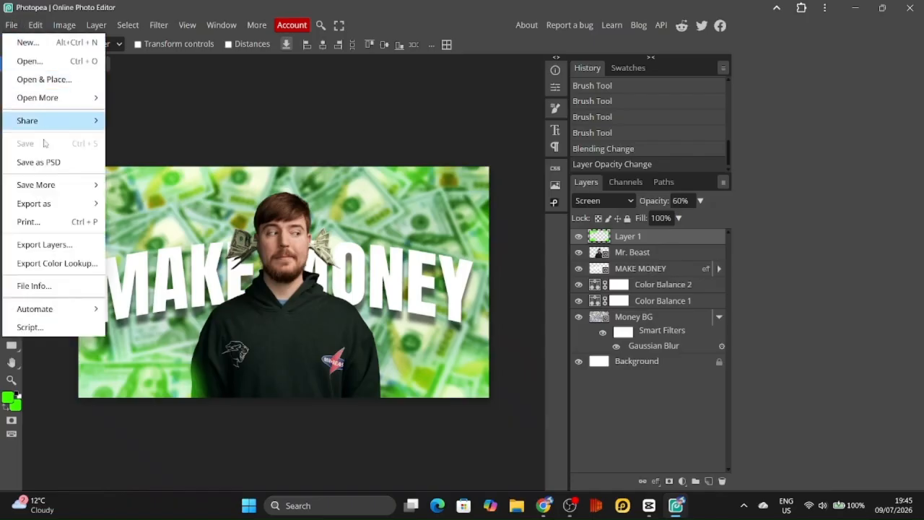
mouse_move(55, 206)
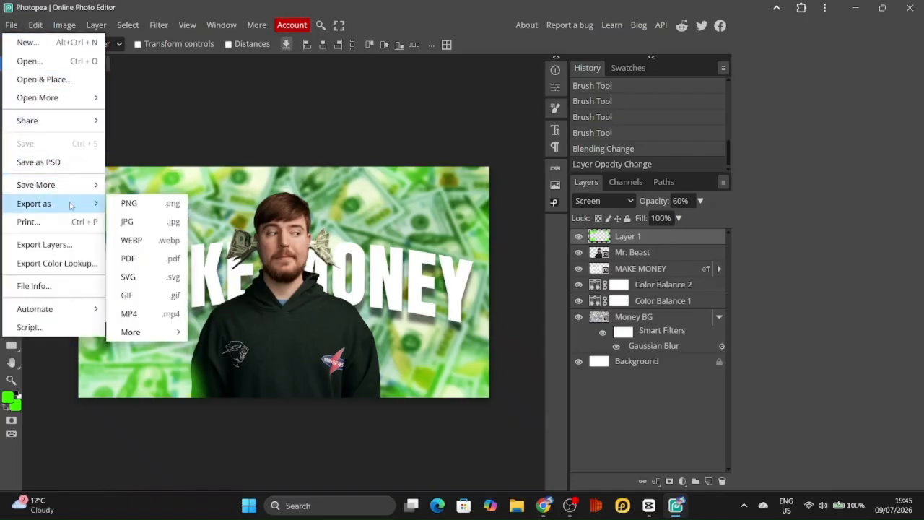
left_click(141, 206)
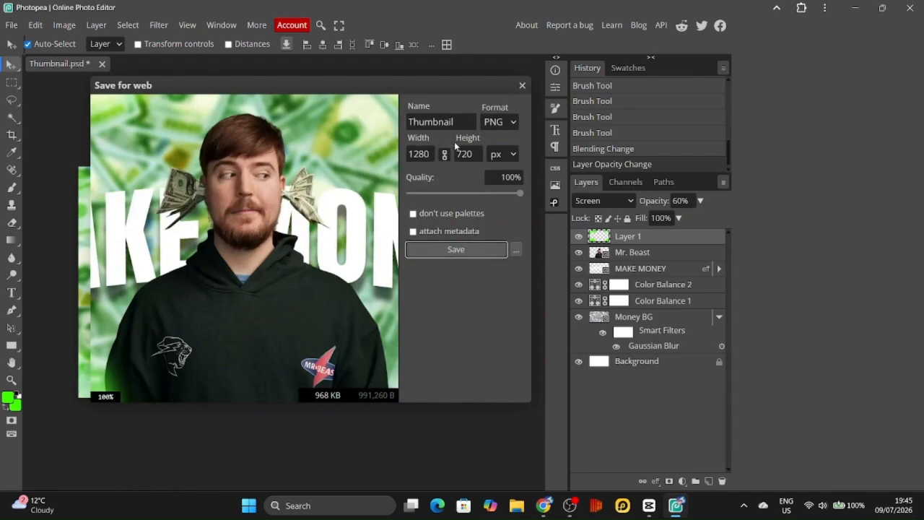
left_click(476, 249)
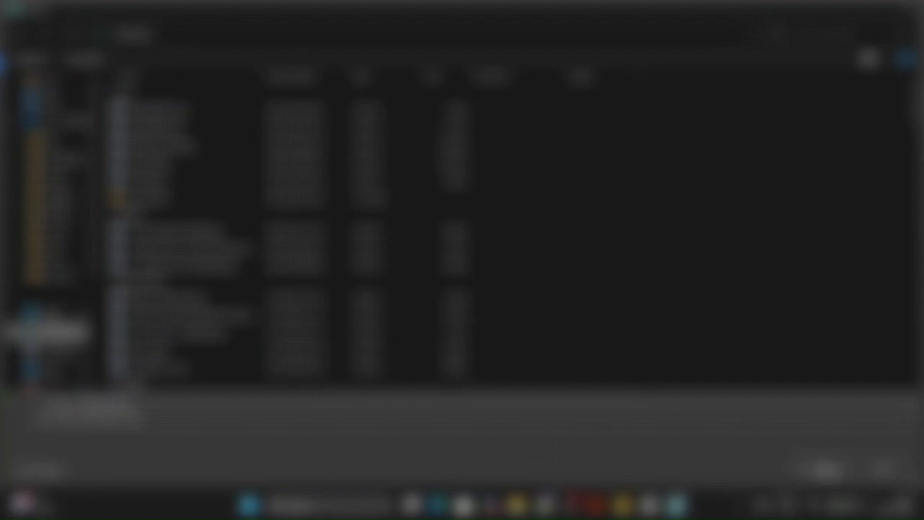
left_click(828, 472)
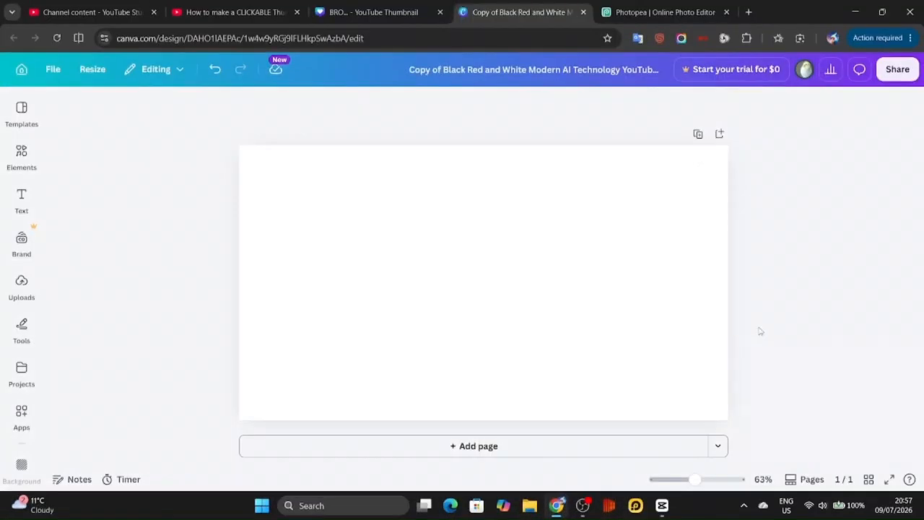
In the blank Canva design, search the uploads for "money" and add the gray dollar-bill photo to the page.
left_click(23, 283)
left_click(151, 114)
type("mo")
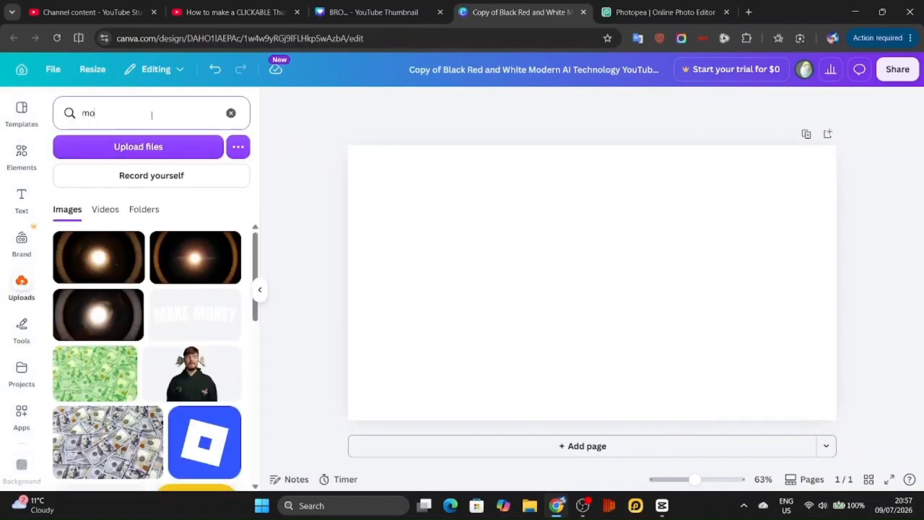
type("neu")
key("BackSpace")
type("y")
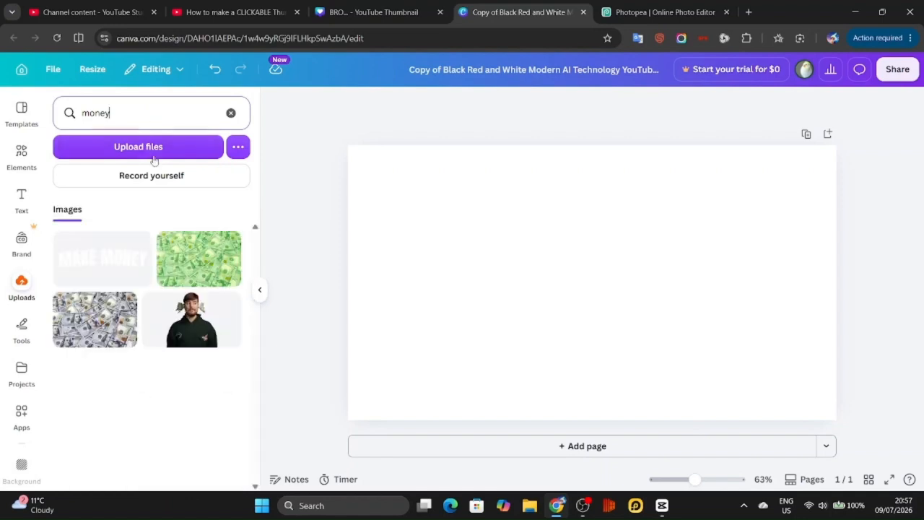
left_click(109, 330)
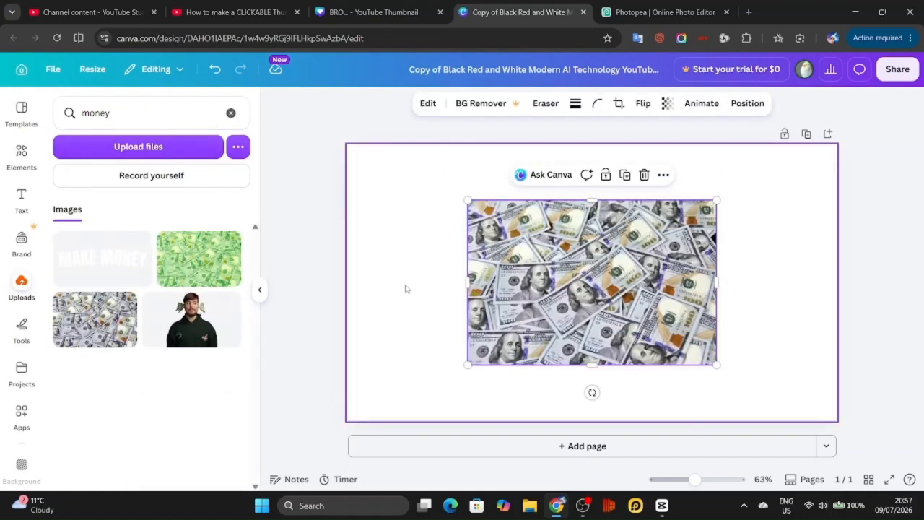
Move and enlarge the dollar-bill photo until it fills the whole page.
left_click(260, 289)
left_click_drag(453, 304, 332, 249)
left_click_drag(488, 309, 653, 419)
left_click_drag(655, 283, 728, 282)
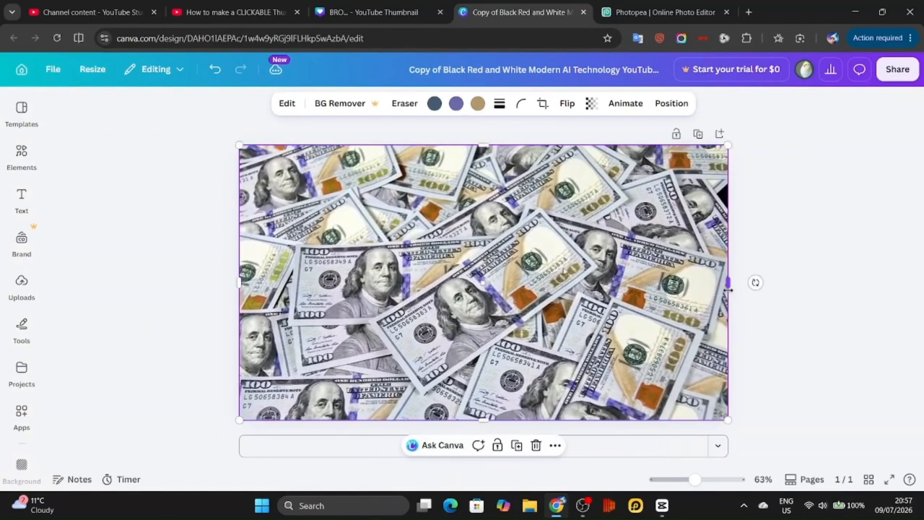
left_click(754, 332)
Blur the whole dollar-bill photo with an intensity of 40.
left_click(396, 244)
left_click(288, 103)
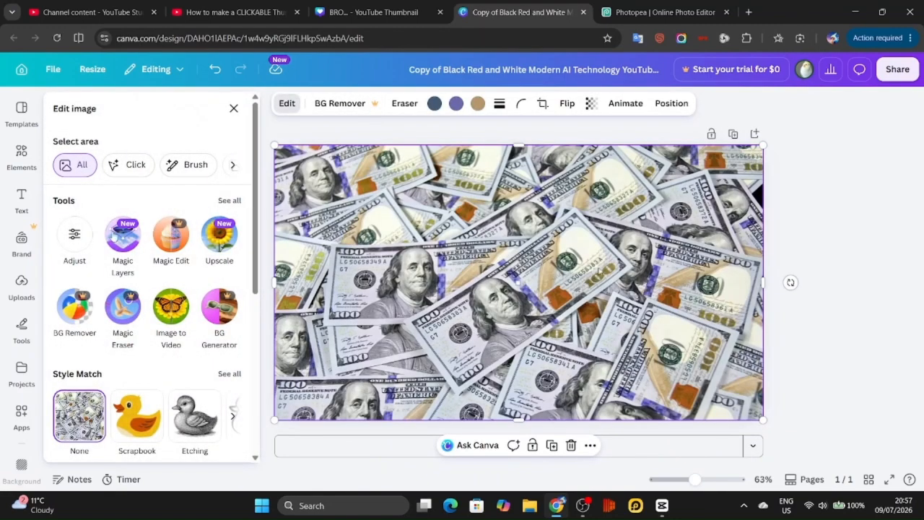
left_click(227, 208)
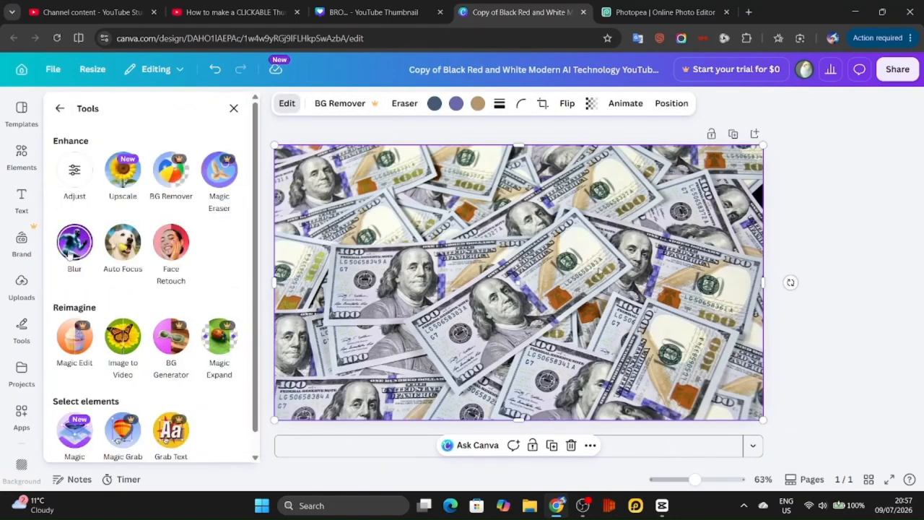
left_click(70, 251)
left_click(169, 151)
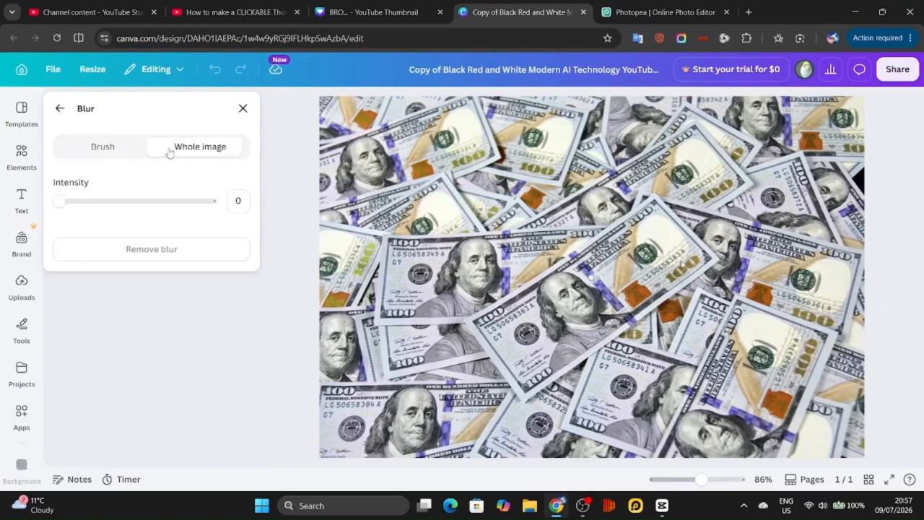
left_click_drag(61, 202, 108, 202)
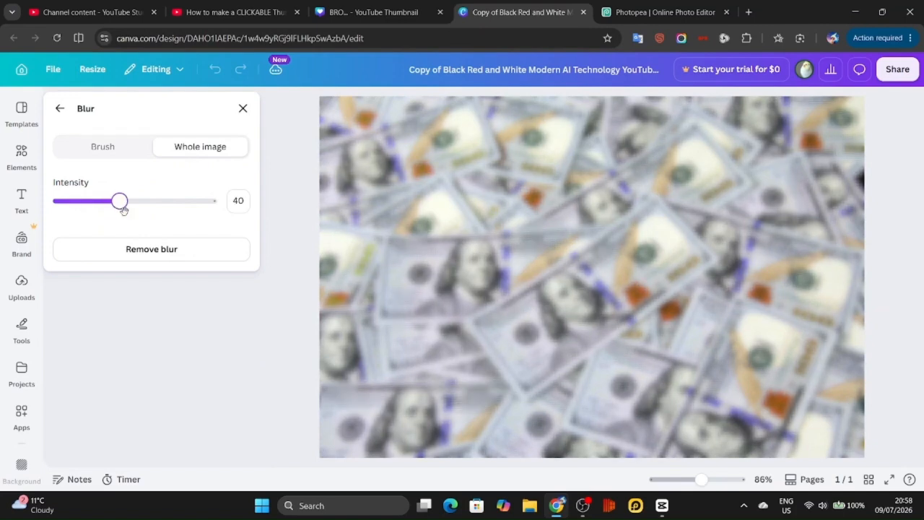
left_click(242, 109)
left_click(201, 248)
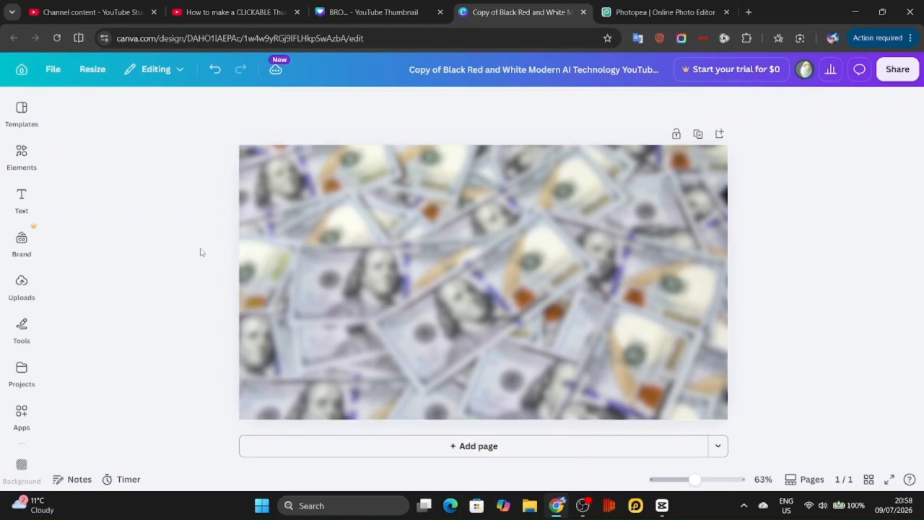
Adjust the whole dollar-bill photo to tint -50, brightness -50, highlights 100, blacks 100 and sharpness -100.
left_click(326, 256)
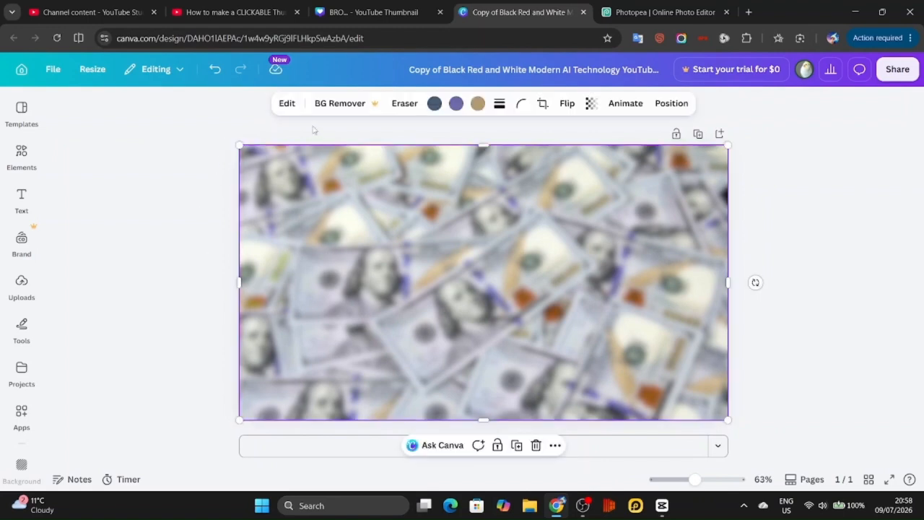
left_click(287, 103)
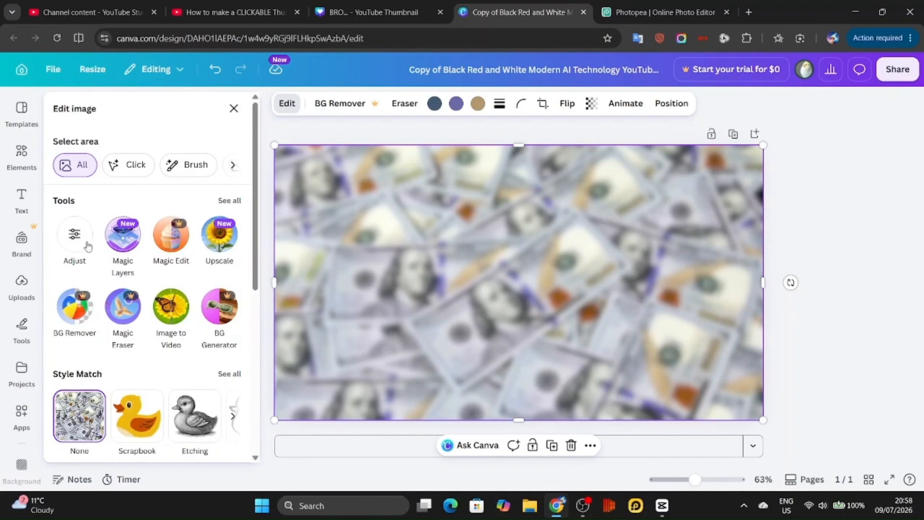
left_click(86, 247)
mouse_move(130, 268)
left_mouse_down()
mouse_move(203, 265)
mouse_move(44, 272)
mouse_move(130, 264)
left_mouse_up()
left_click_drag(130, 306, 32, 309)
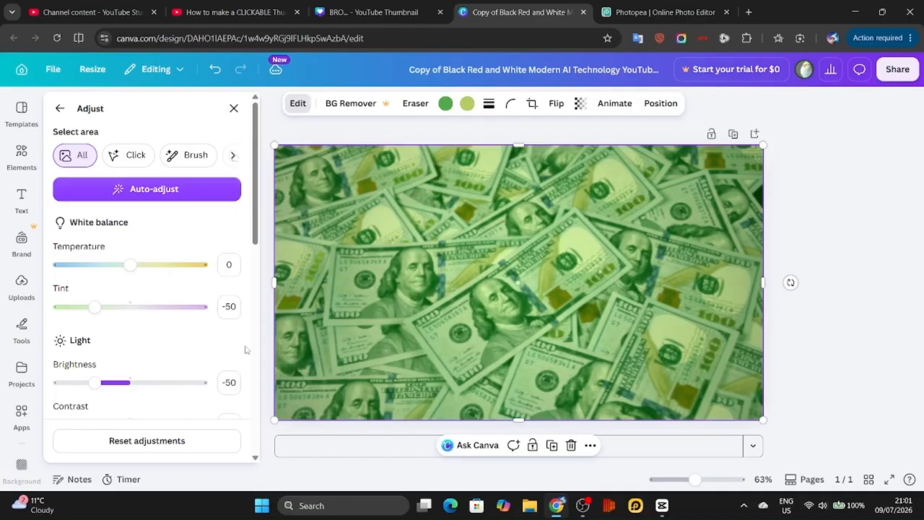
Review the dollar-bill photo's white balance, light, color and texture adjustments from first to last.
scroll(244, 349, "down", 1)
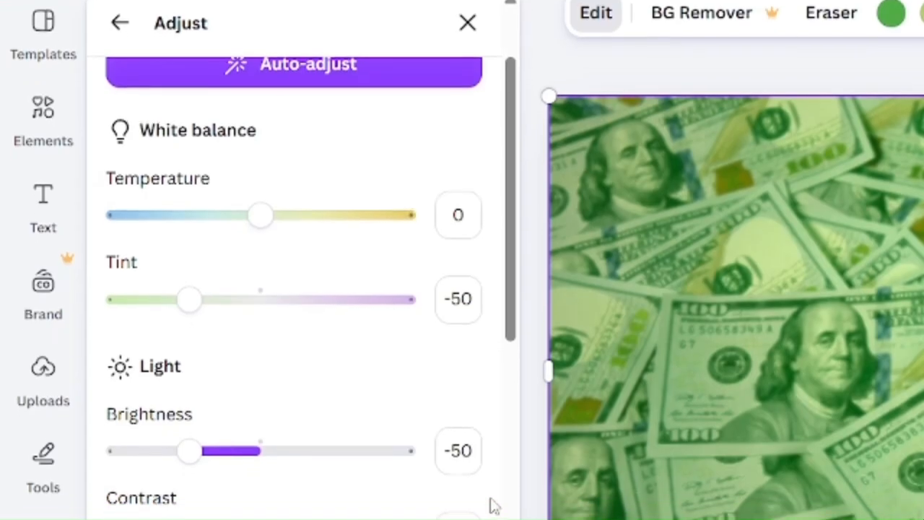
scroll(246, 350, "down", 1)
scroll(494, 494, "down", 1)
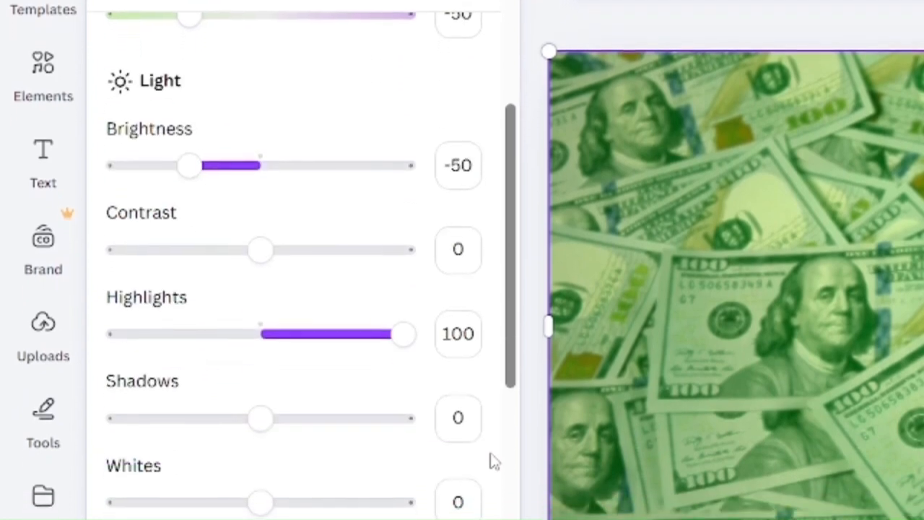
scroll(494, 493, "down", 1)
scroll(493, 450, "down", 3)
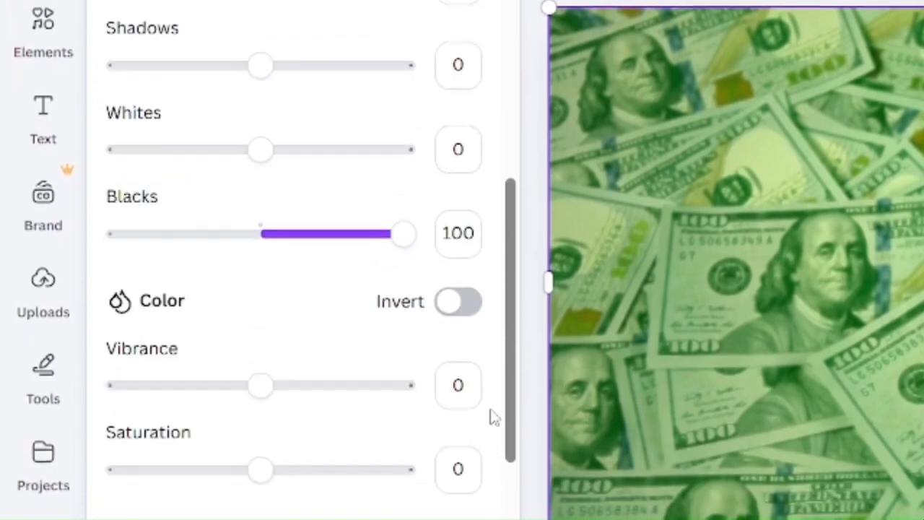
scroll(490, 406, "down", 1)
scroll(490, 406, "down", 1)
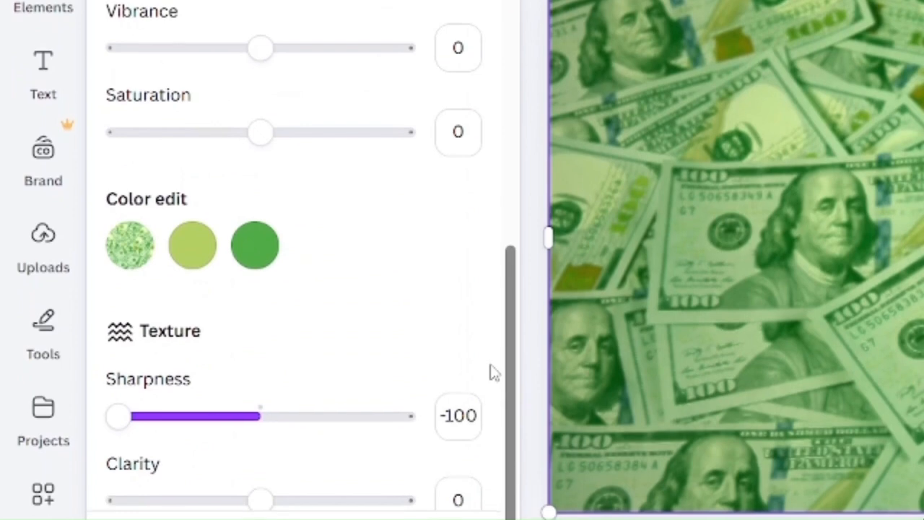
scroll(494, 361, "down", 2)
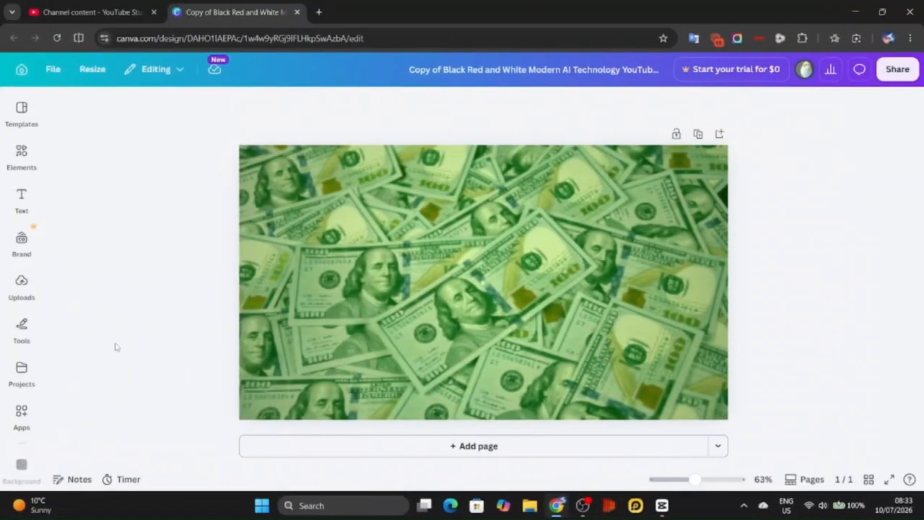
Add the cut-out photo of the man in the black hoodie from the uploads and enlarge it to fill the page.
left_click(22, 285)
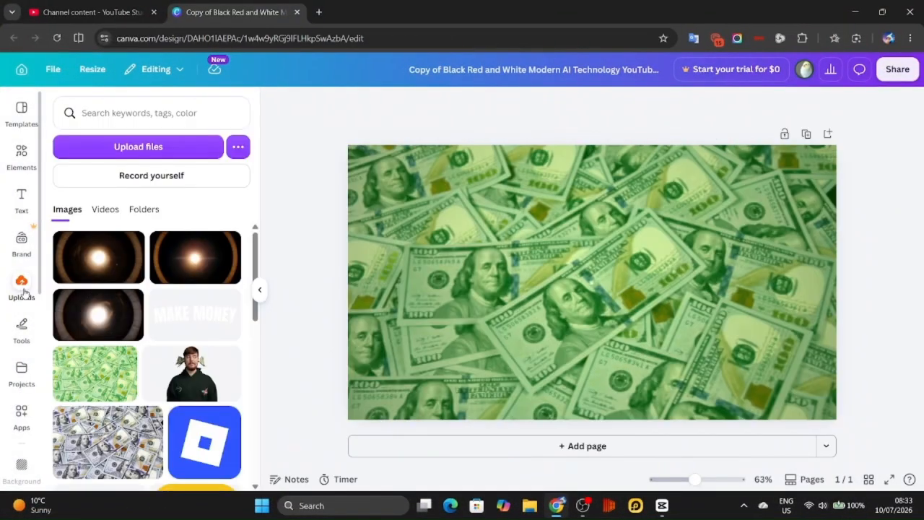
left_click(209, 388)
left_click(260, 290)
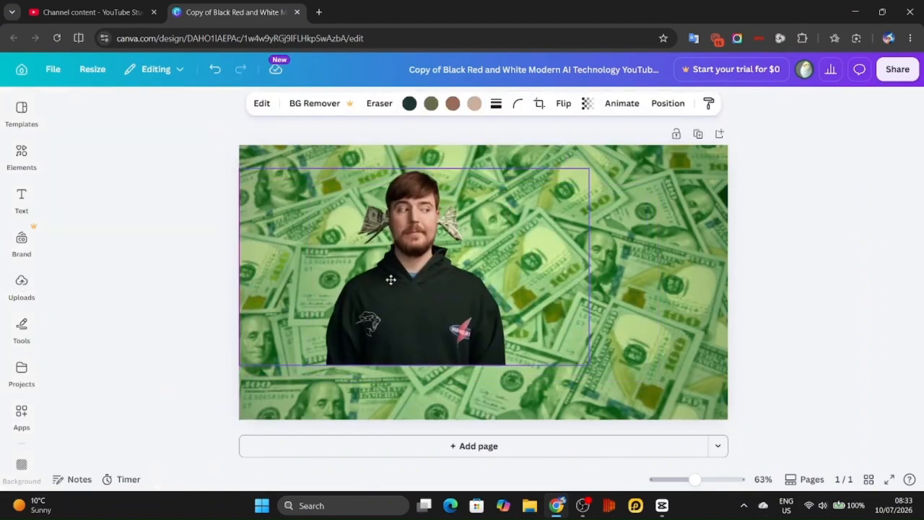
left_click_drag(390, 279, 391, 258)
left_click_drag(588, 341, 740, 444)
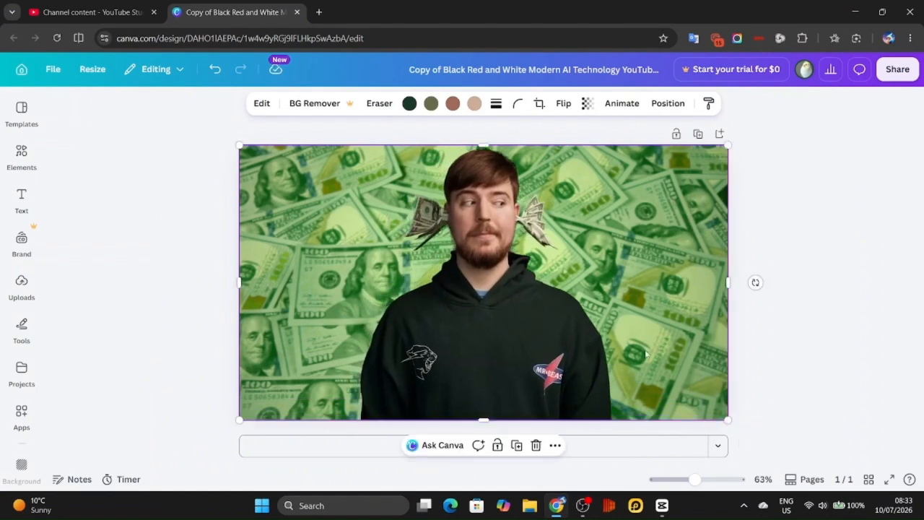
left_click(837, 366)
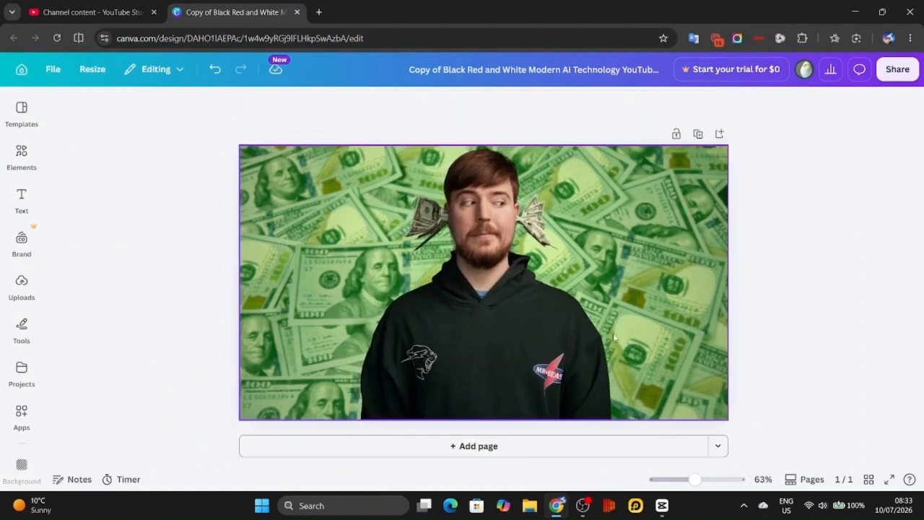
Open the full set of shadow styles for the man's cut-out photo.
left_click(511, 278)
left_click(264, 106)
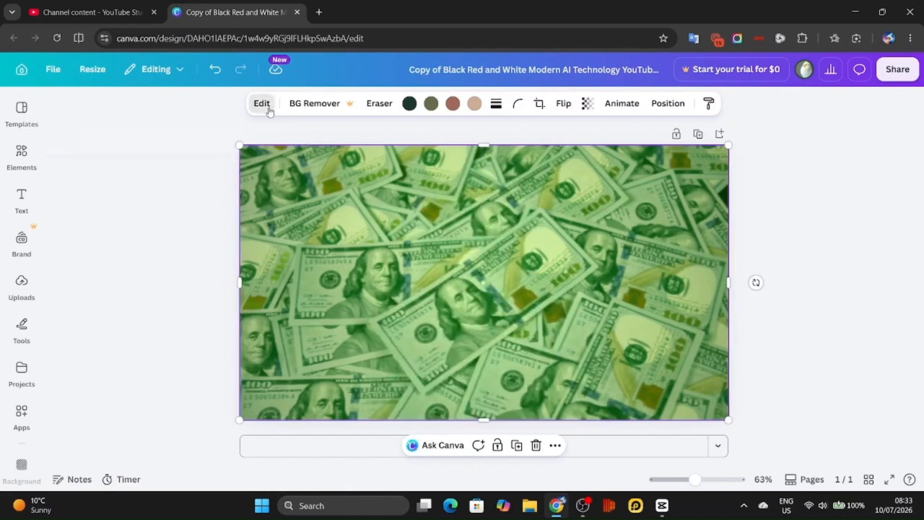
scroll(177, 225, "down", 5)
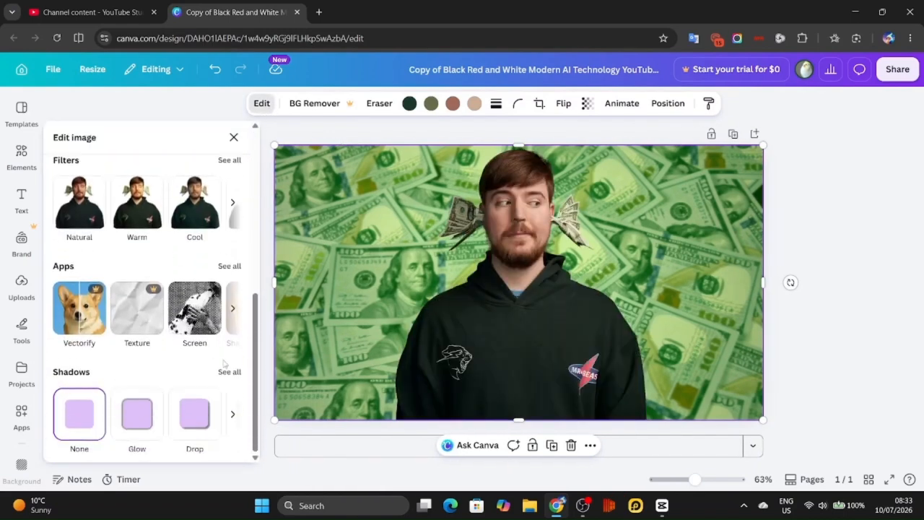
left_click(228, 371)
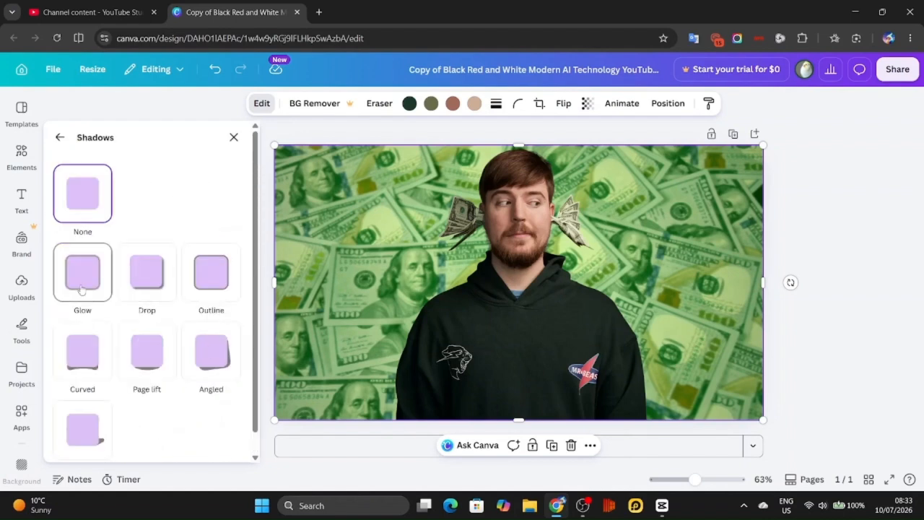
Try the Drop shadow on the man's photo and look through its settings.
left_click(145, 276)
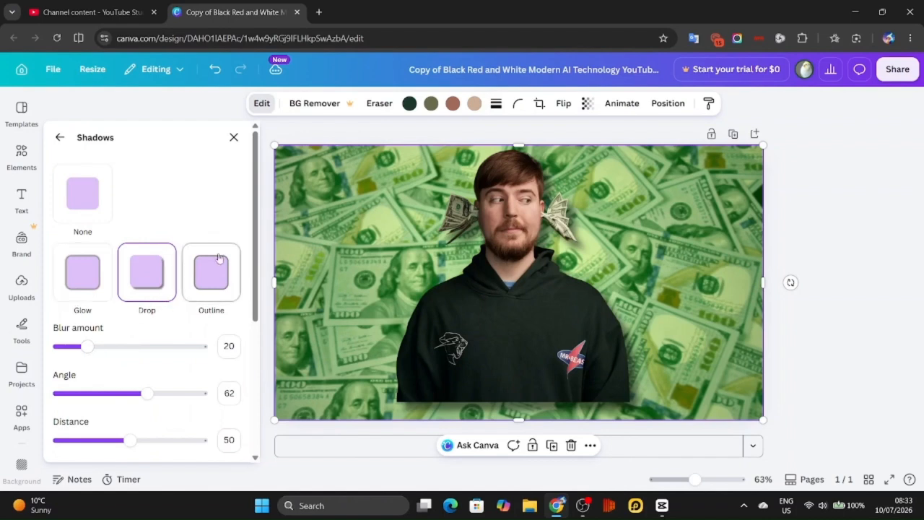
scroll(207, 229, "down", 3)
scroll(208, 230, "down", 1)
scroll(207, 230, "up", 4)
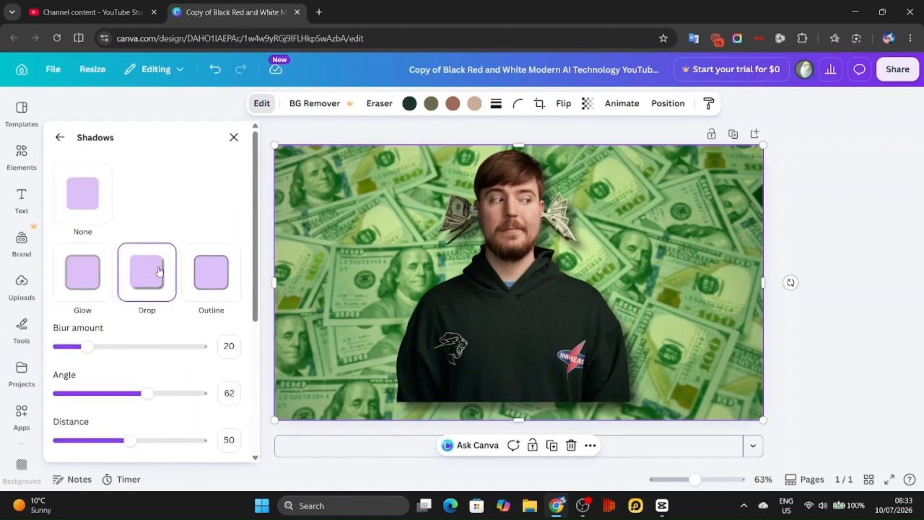
Give the man's photo a white #FFFFFF outline of size 15 and nudge it down past the page's bottom edge.
left_click(222, 267)
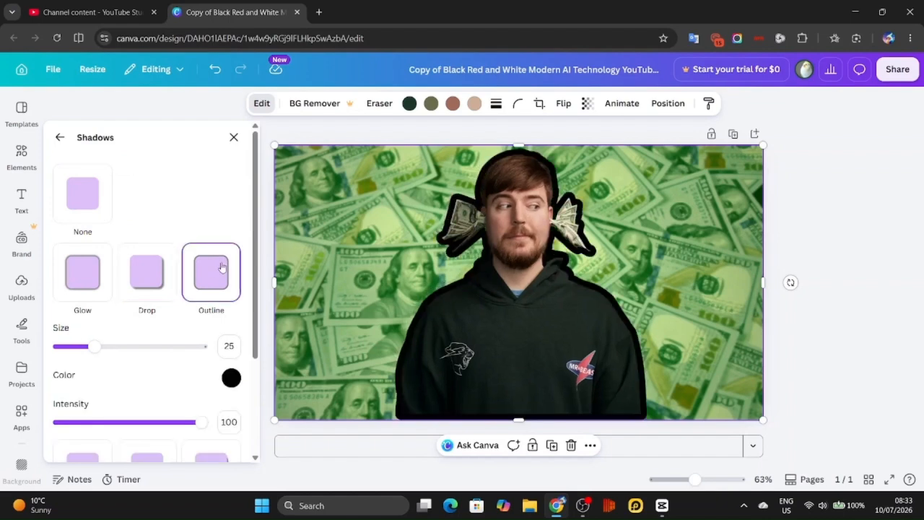
left_click(231, 378)
left_click_drag(234, 304, 212, 233)
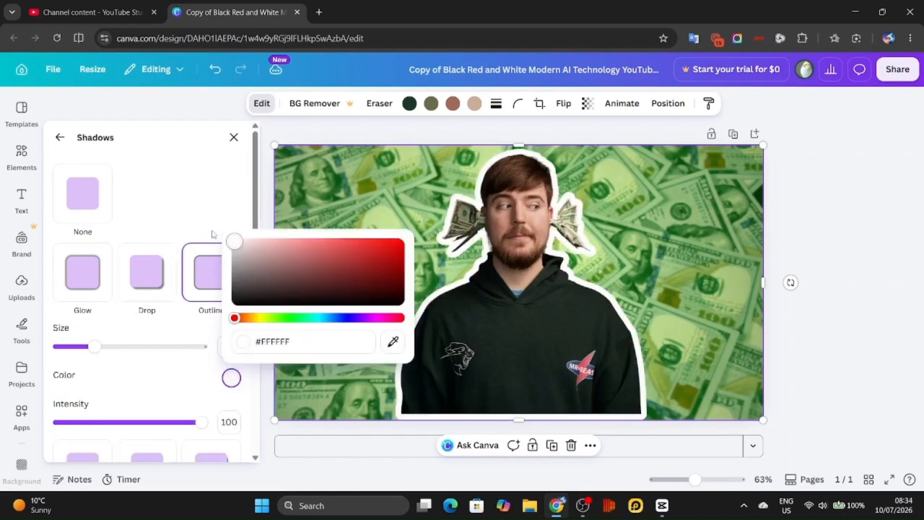
left_click(200, 220)
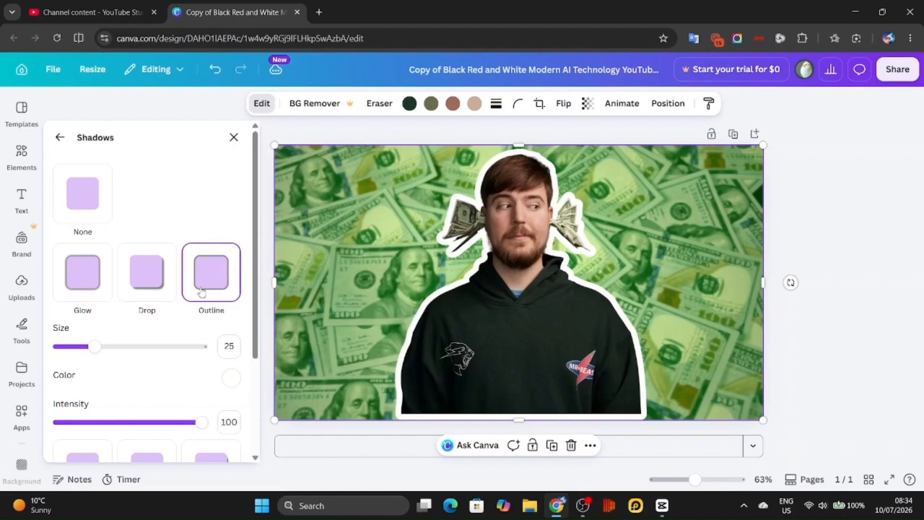
type("15")
key("Return")
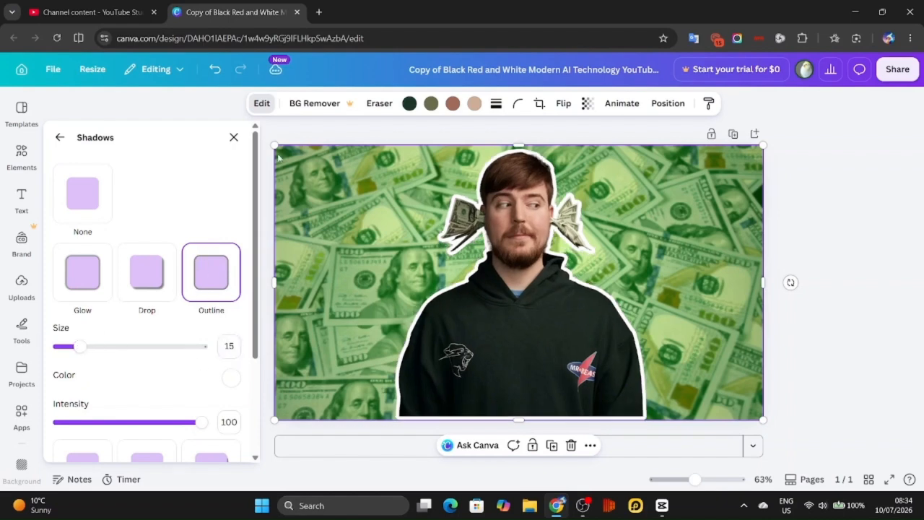
left_click(233, 137)
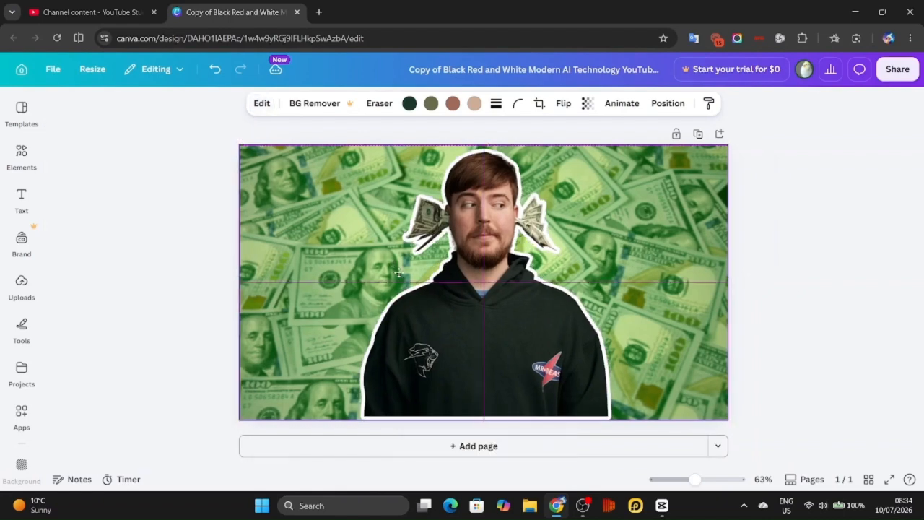
left_click(218, 300)
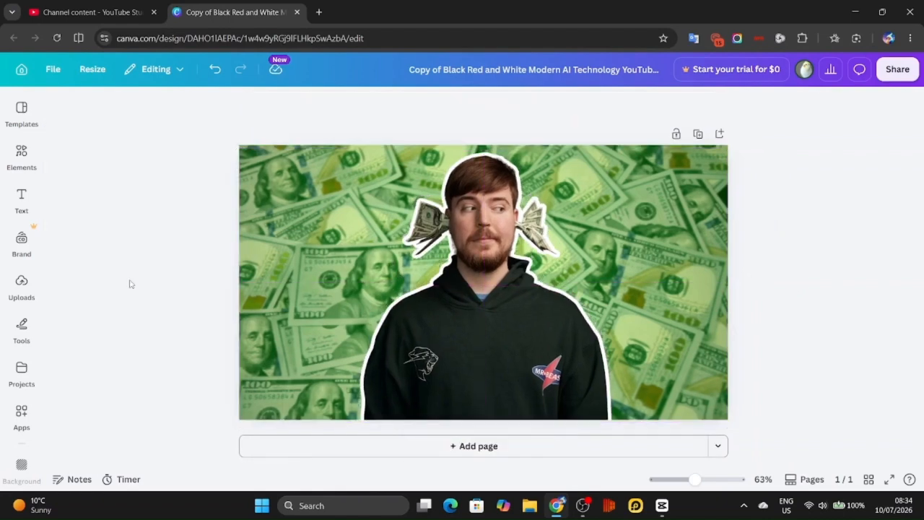
Add a heading to the page with the text MAKE MONEY.
left_click(22, 198)
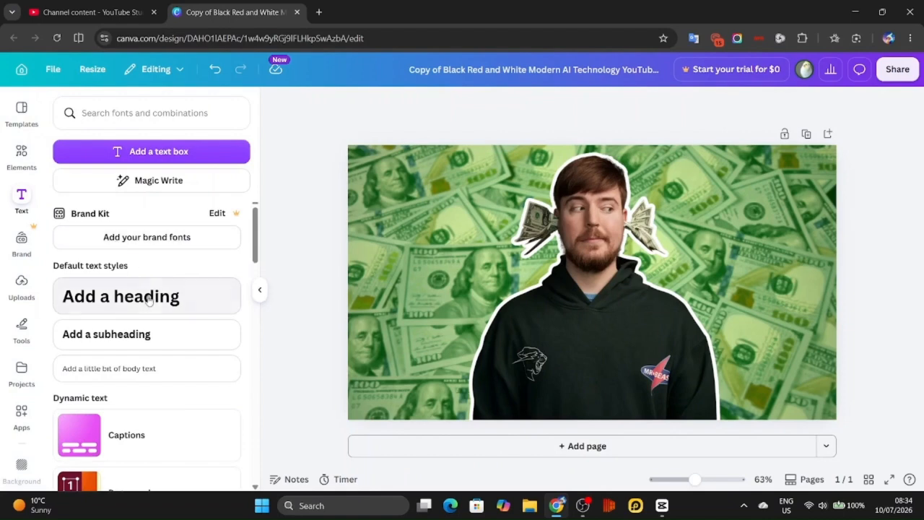
left_click(148, 297)
left_click(254, 291)
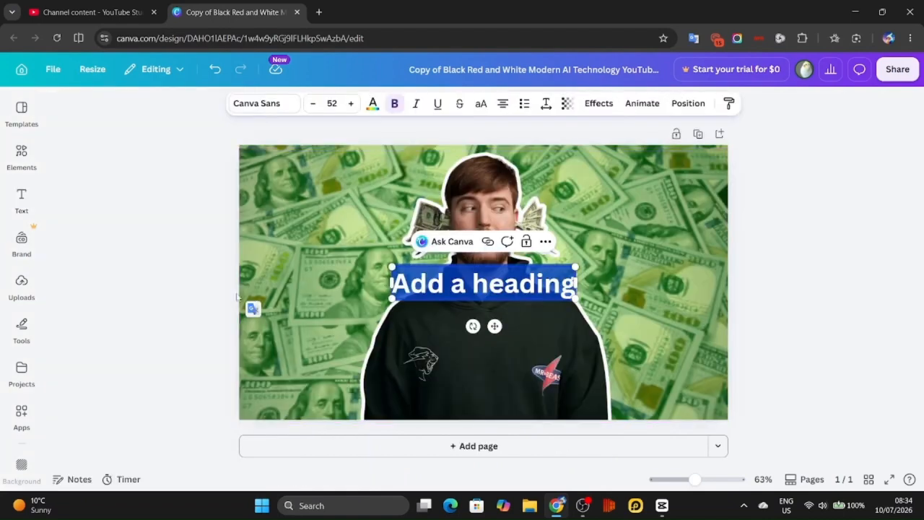
type("MAKE MONEY")
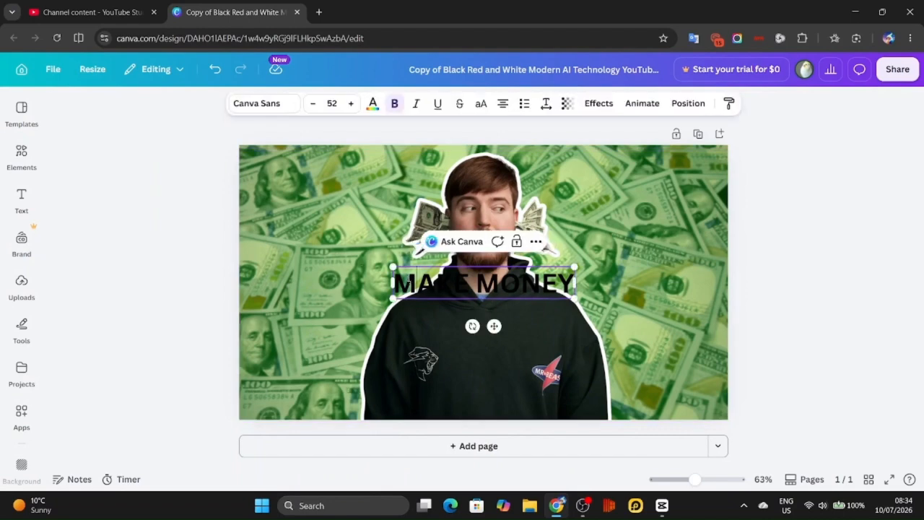
Change the color of the whole MAKE MONEY heading to white.
key("ctrl+a")
left_click(373, 103)
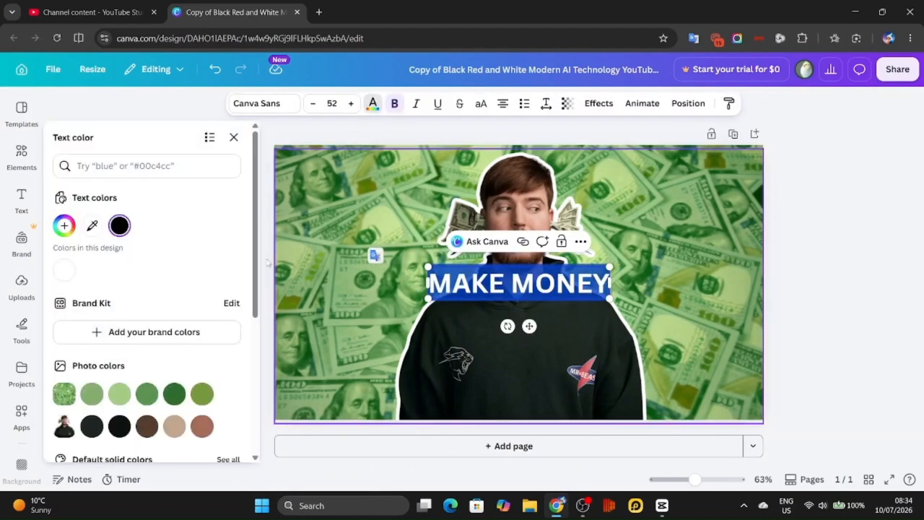
scroll(231, 251, "down", 5)
scroll(230, 251, "up", 5)
Set the MAKE MONEY heading in the Anton font at size 150.
left_click(260, 103)
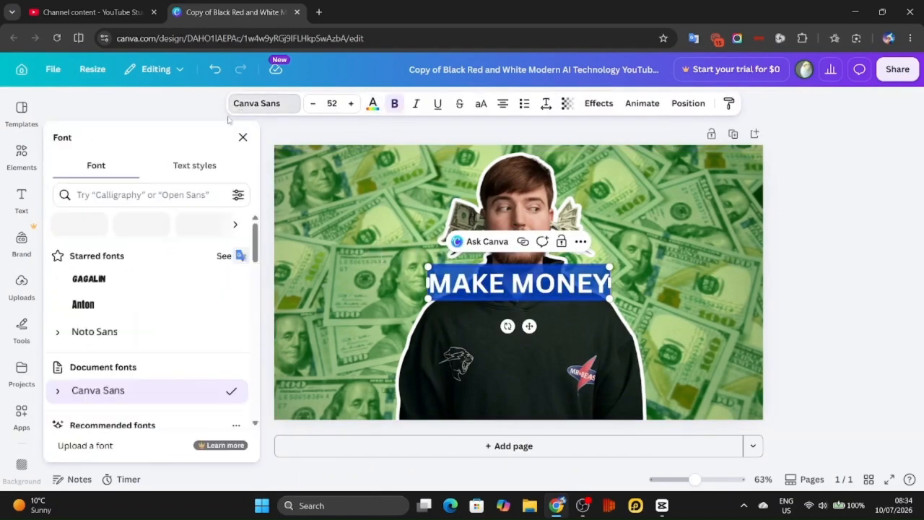
left_click(151, 308)
left_click(331, 103)
type("100")
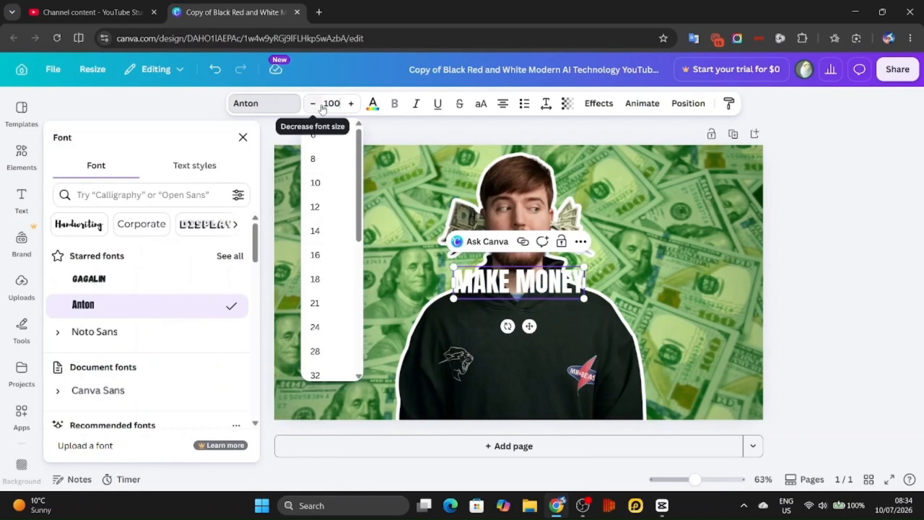
key("Return")
type("150")
key("Return")
left_click(829, 239)
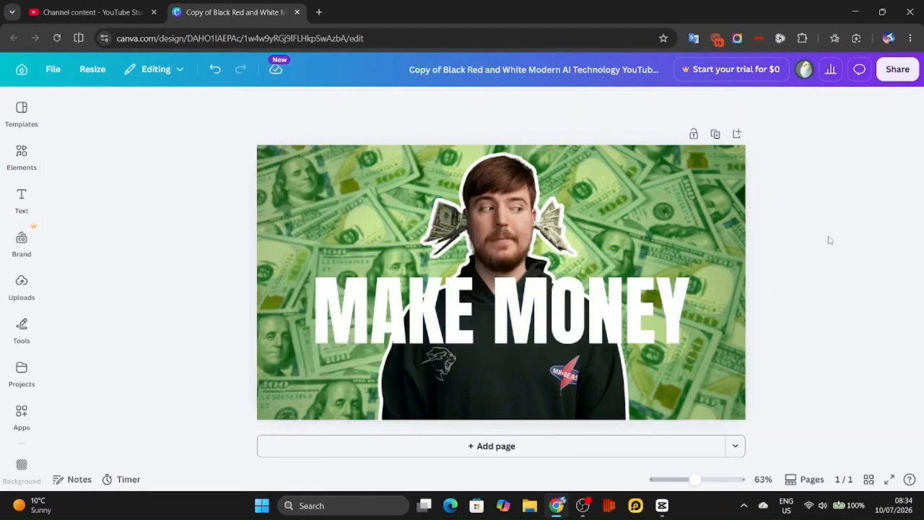
Move the MAKE MONEY heading up to the center of the page.
left_click(540, 317)
left_click_drag(540, 317, 540, 287)
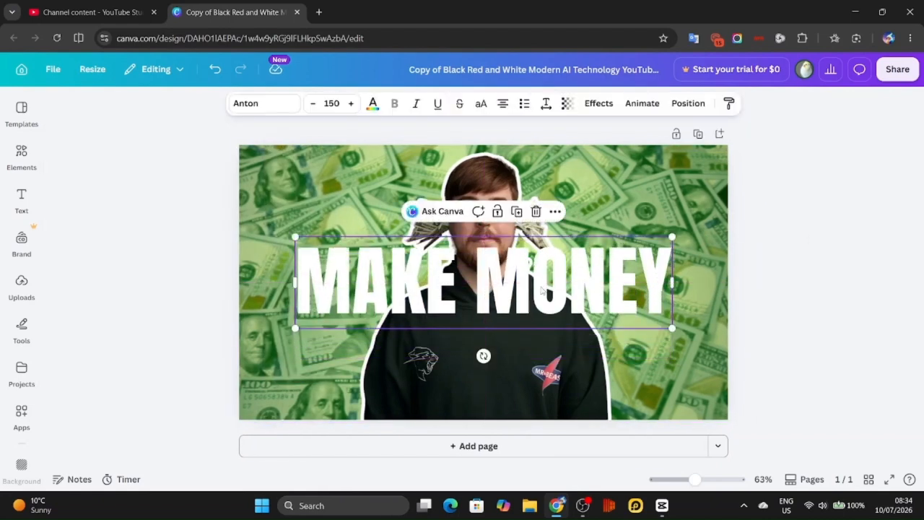
key("ctrl+z")
Apply the Curve shape effect to the MAKE MONEY heading with a curve value of 15.
left_click(598, 103)
scroll(154, 227, "down", 2)
scroll(154, 227, "down", 1)
left_click(82, 278)
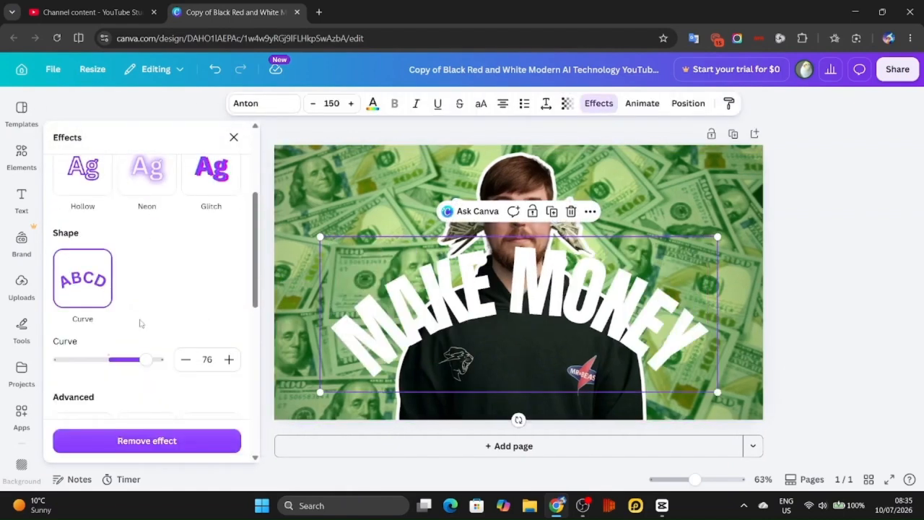
double_click(207, 358)
type("15")
key("Return")
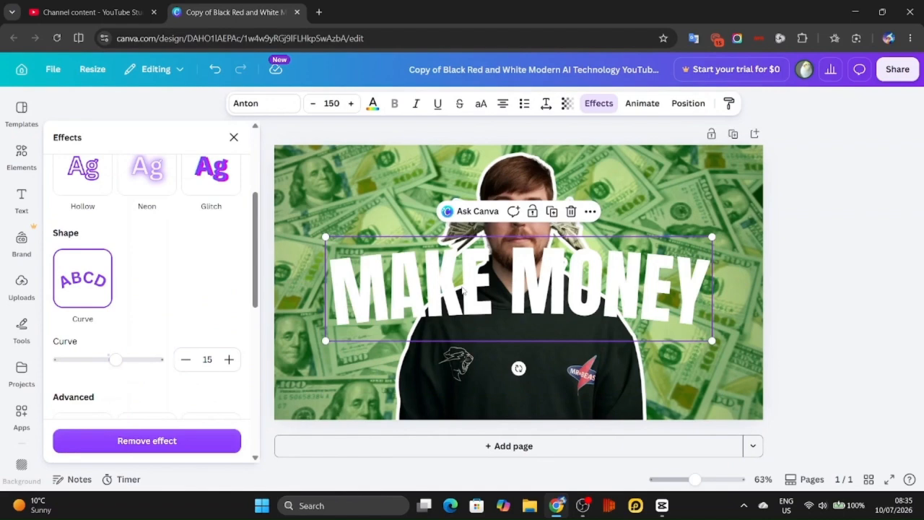
Add the Glow effect to the MAKE MONEY heading with an intensity of 95.
scroll(216, 327, "up", 3)
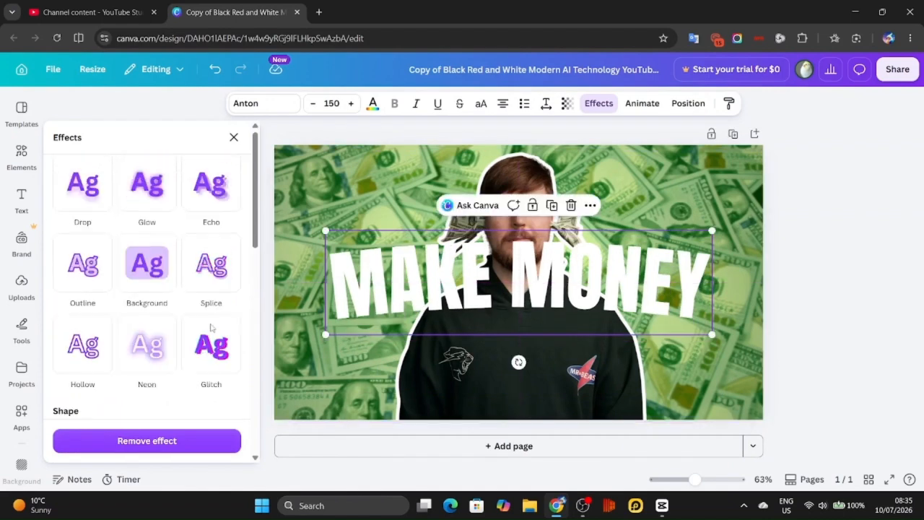
left_click(143, 201)
left_click_drag(97, 271, 161, 271)
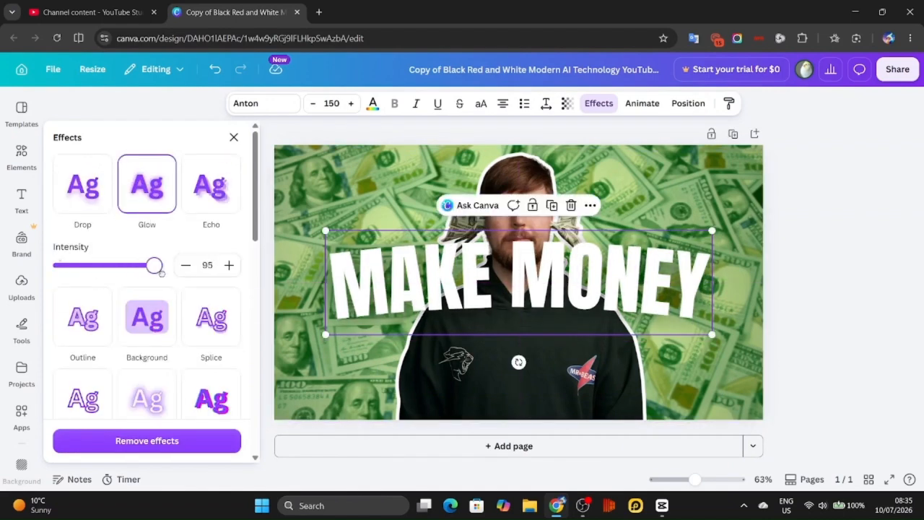
Send the MAKE MONEY heading one layer backward, behind the man's photo.
left_click(233, 137)
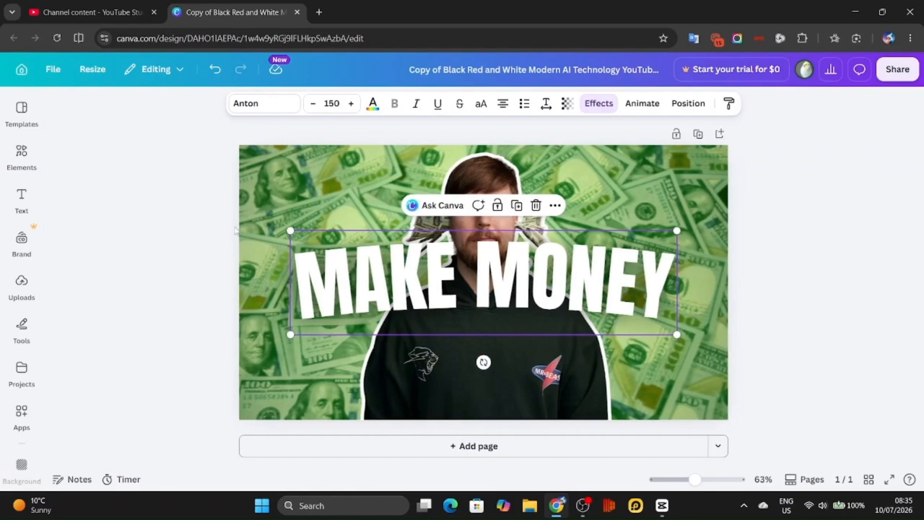
left_click(686, 105)
left_click(216, 202)
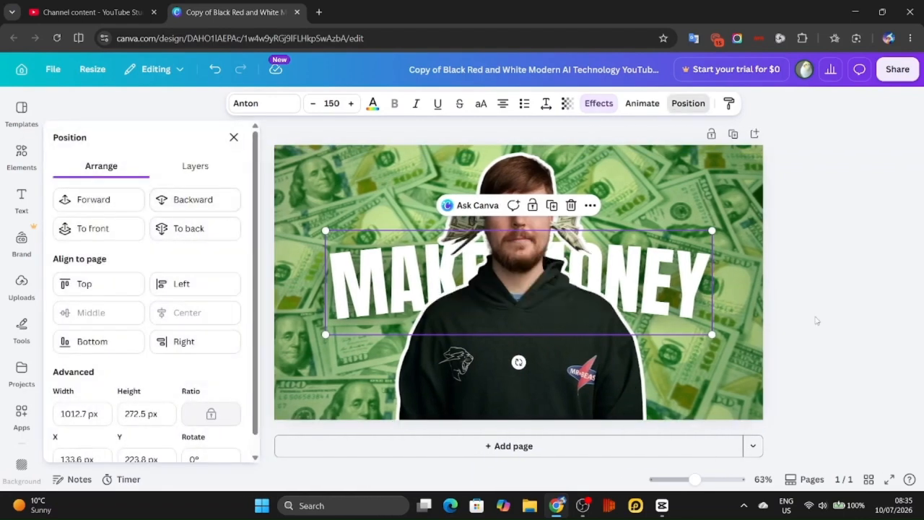
left_click(781, 341)
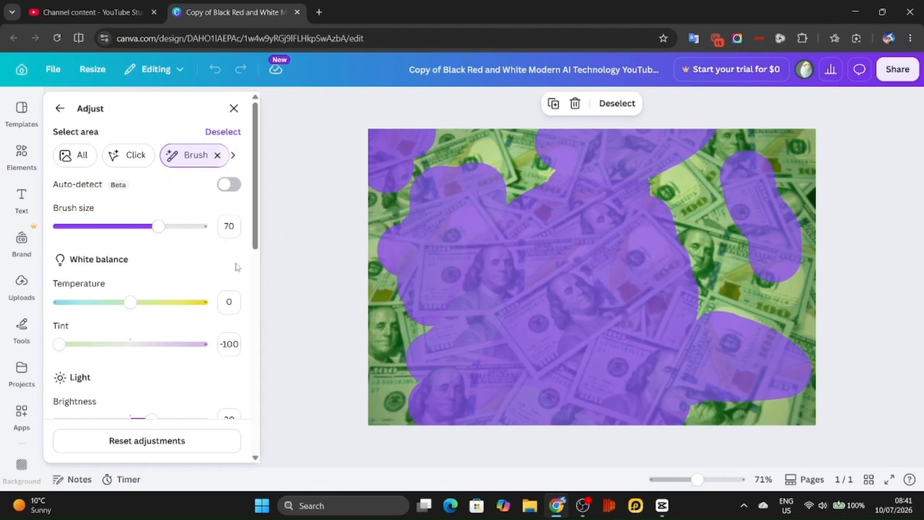
Review the money background image's white balance, light, color and texture adjustments, and close the adjustment settings.
scroll(243, 268, "down", 5)
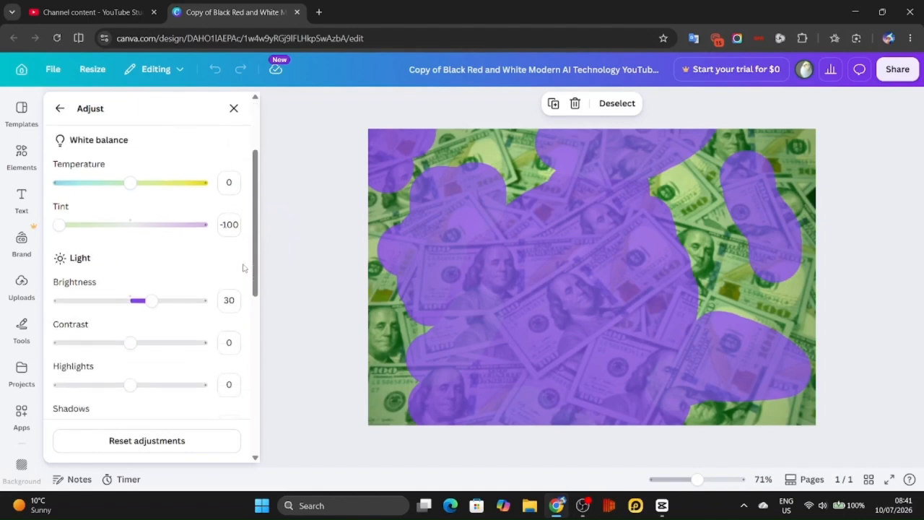
scroll(243, 268, "down", 4)
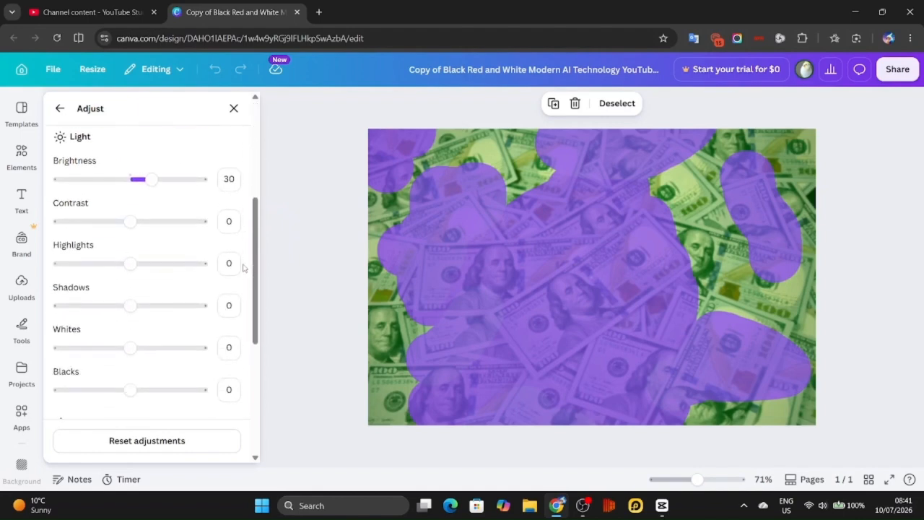
scroll(244, 268, "down", 3)
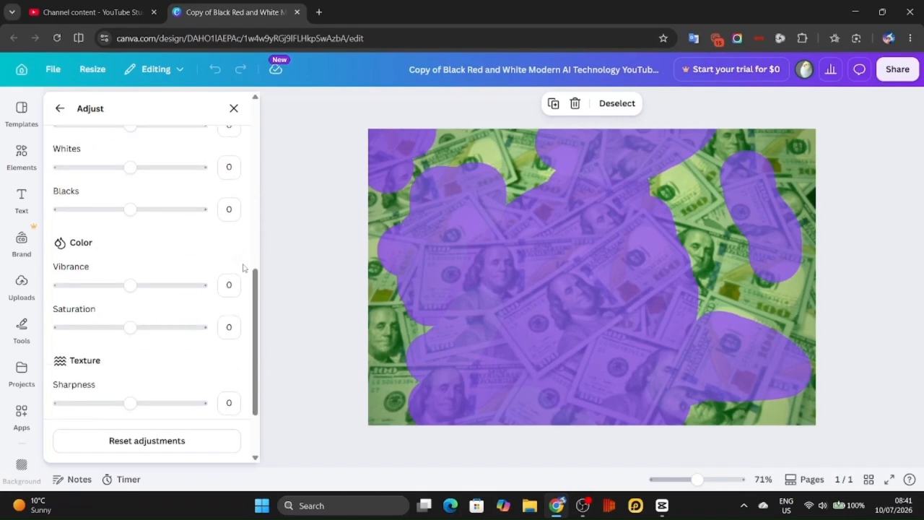
scroll(243, 268, "down", 1)
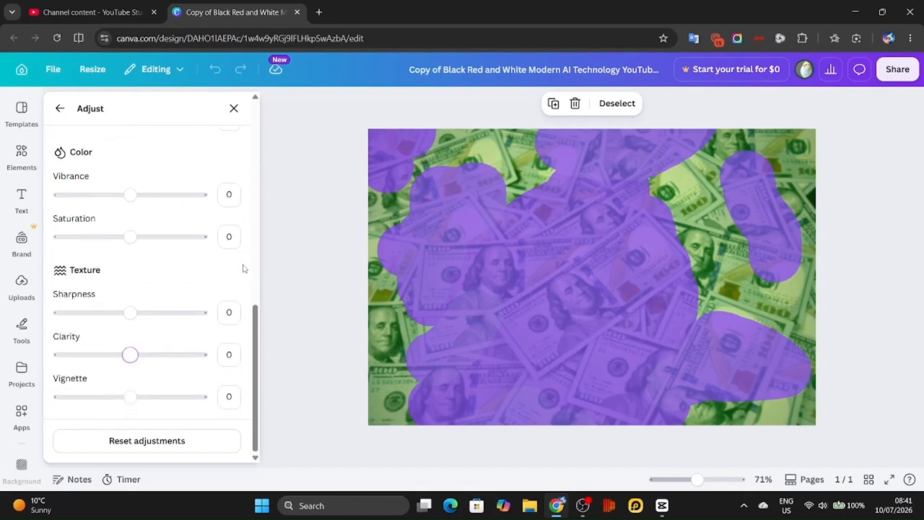
scroll(243, 269, "up", 10)
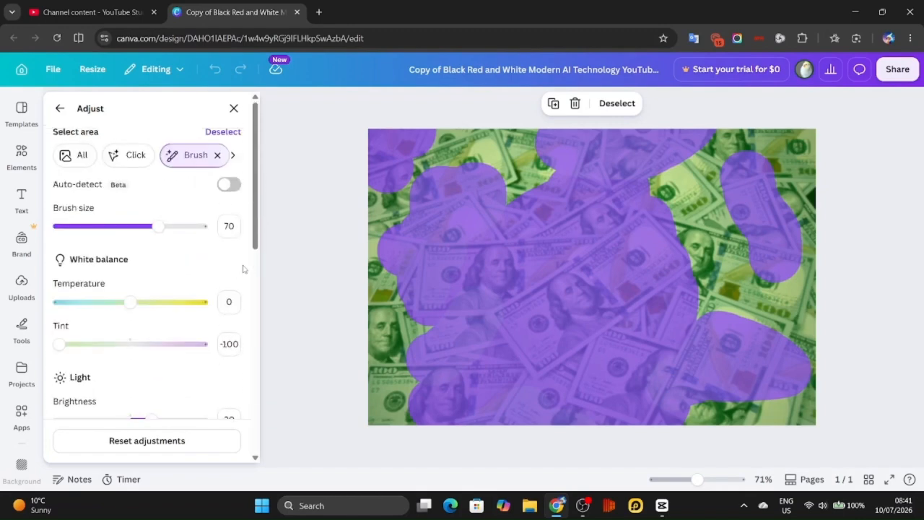
left_click(234, 108)
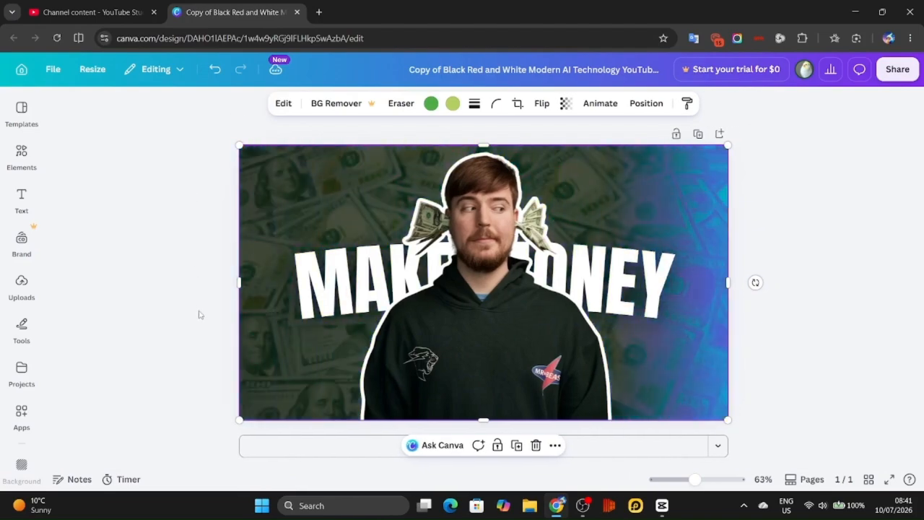